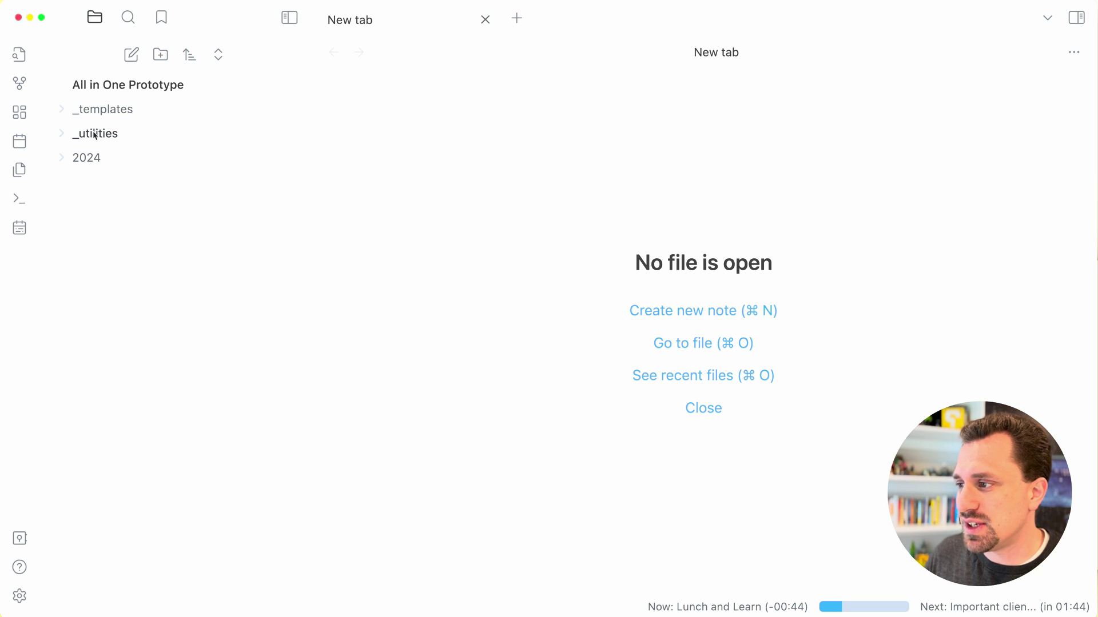
Expand _templates, browse the Video Notes and Project templates, and open the YouTube template
click(62, 108)
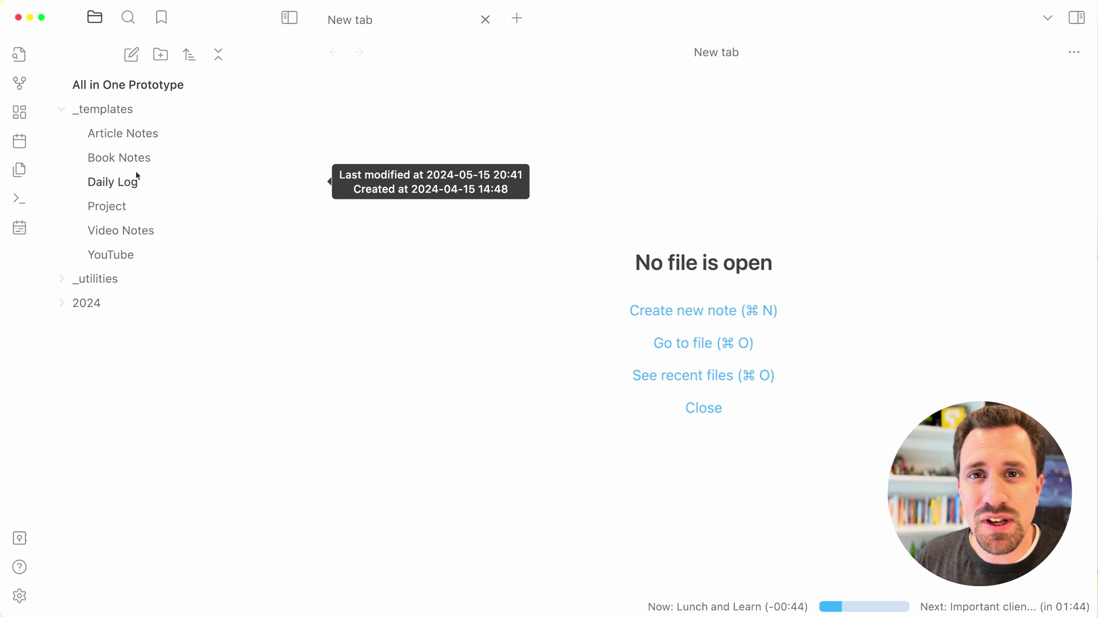
click(120, 230)
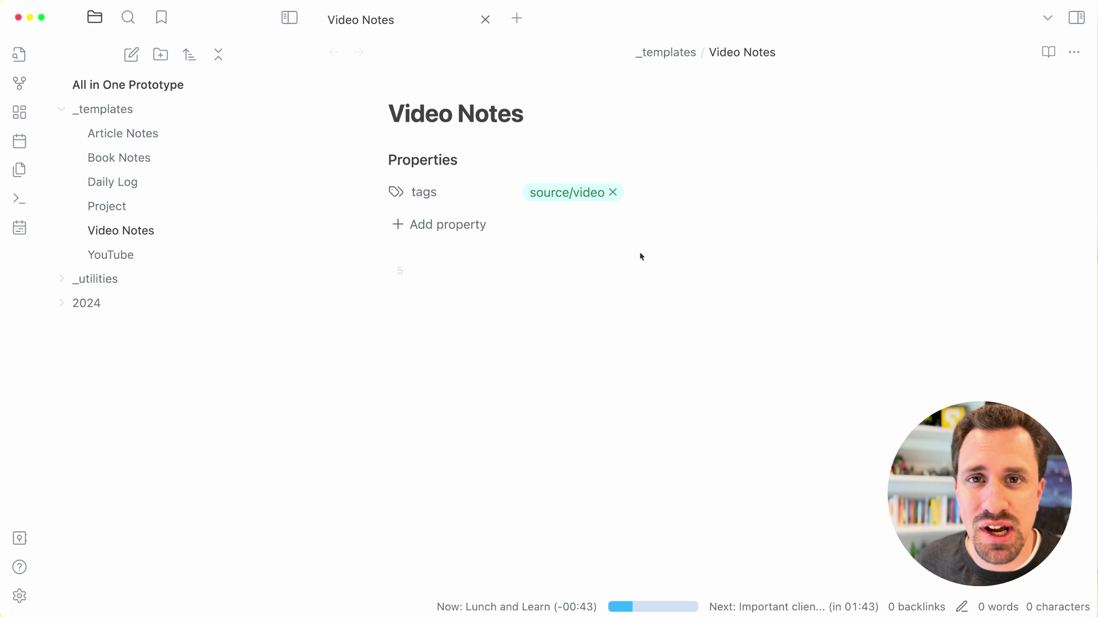
click(130, 210)
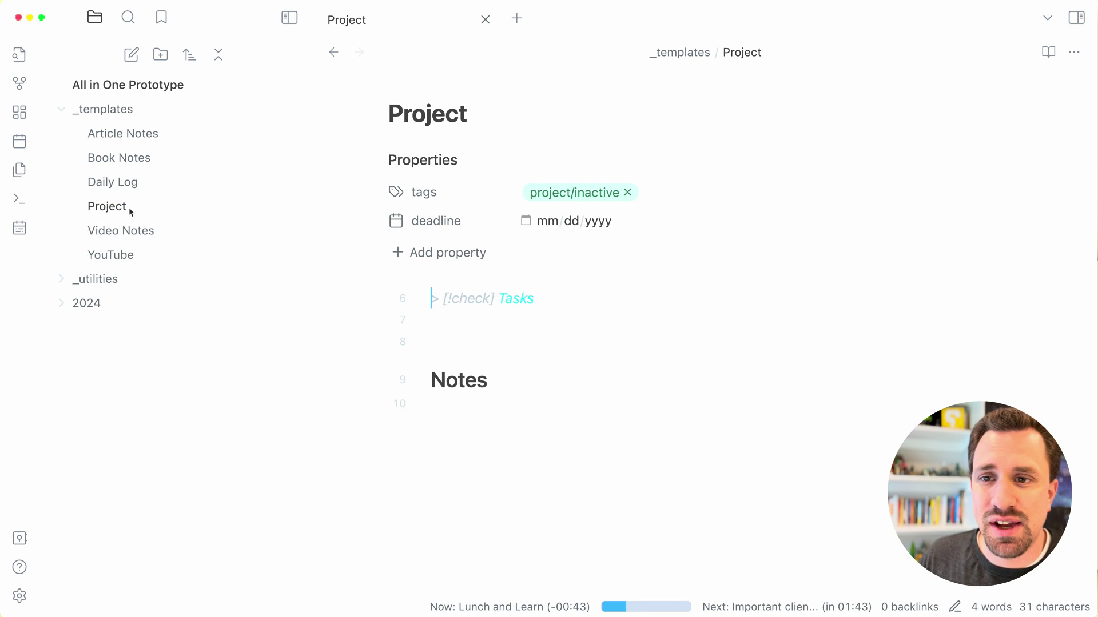
drag(132, 253, 138, 255)
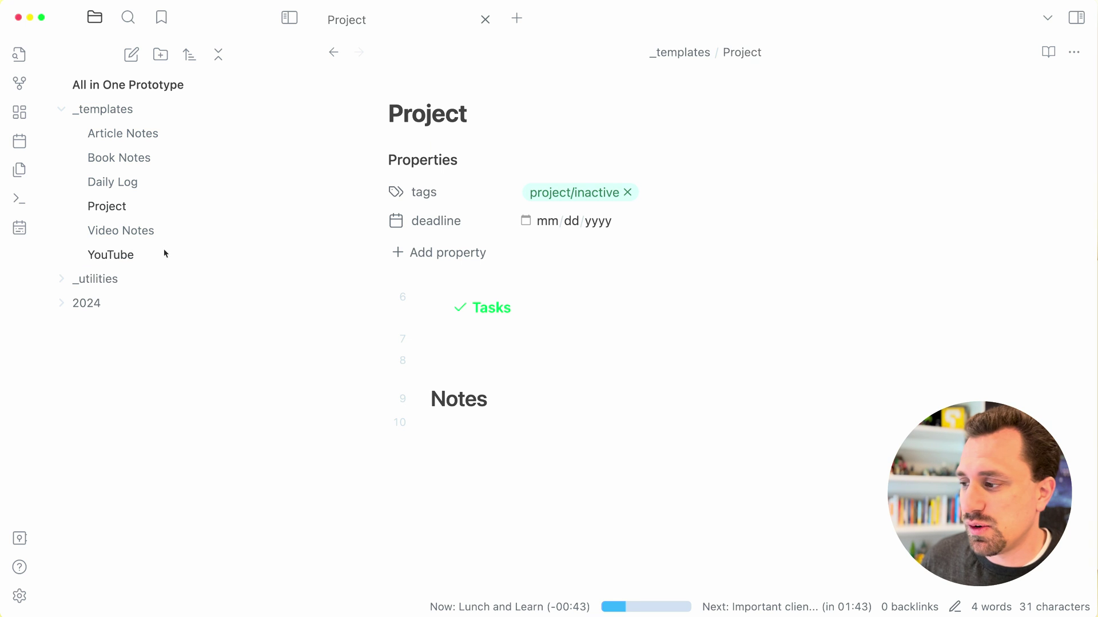
click(164, 253)
Collapse _templates, peek into _utilities, and open the April 2024 note from 2024/04-24
click(99, 109)
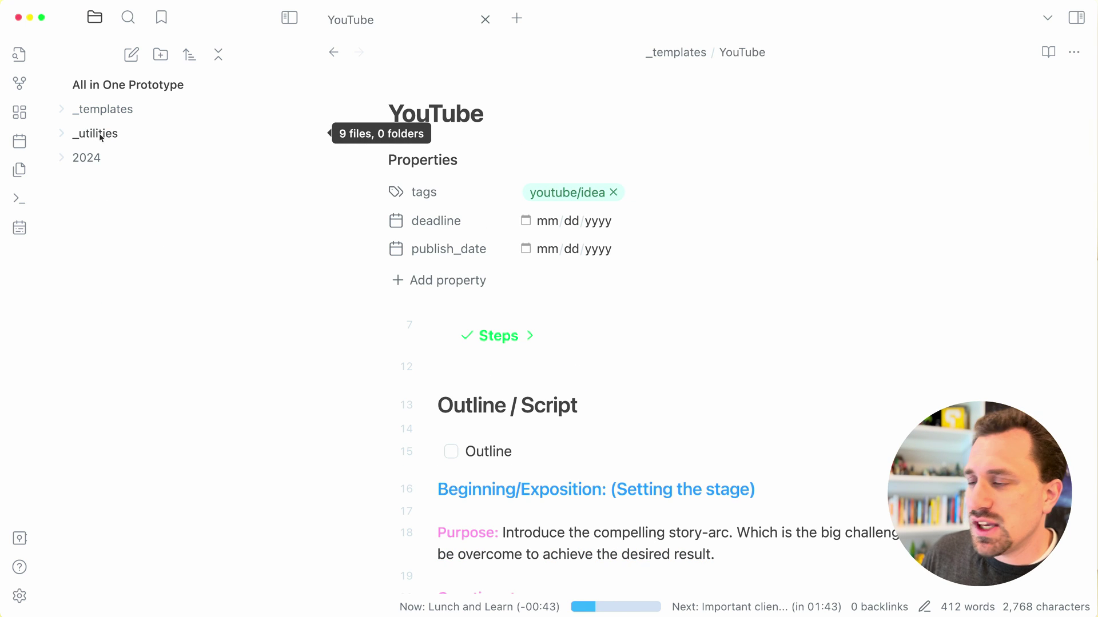
click(76, 136)
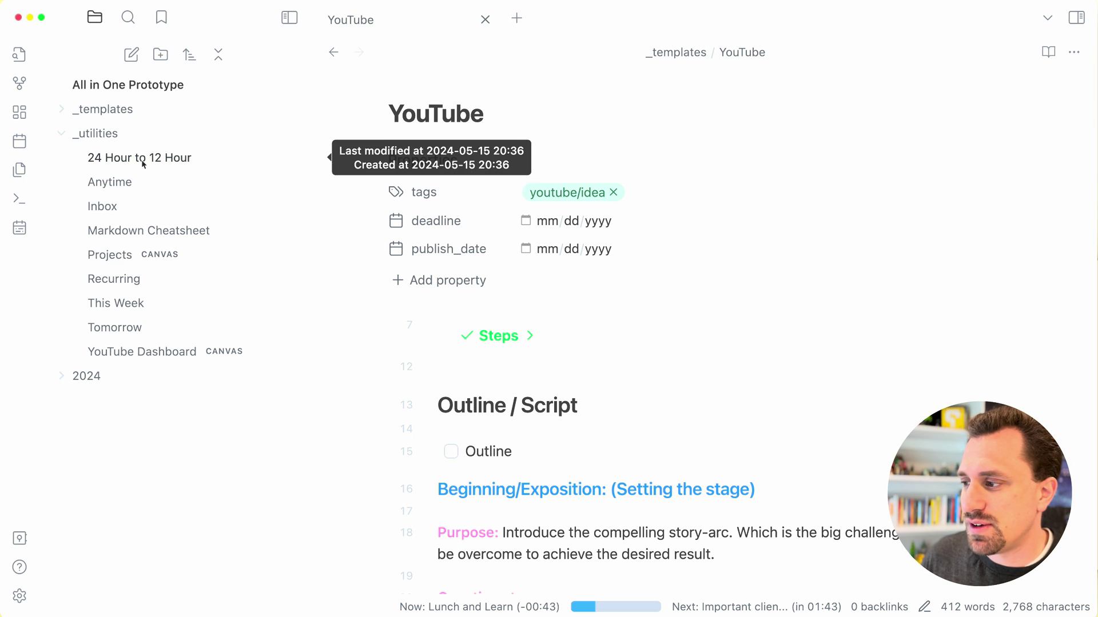
click(63, 135)
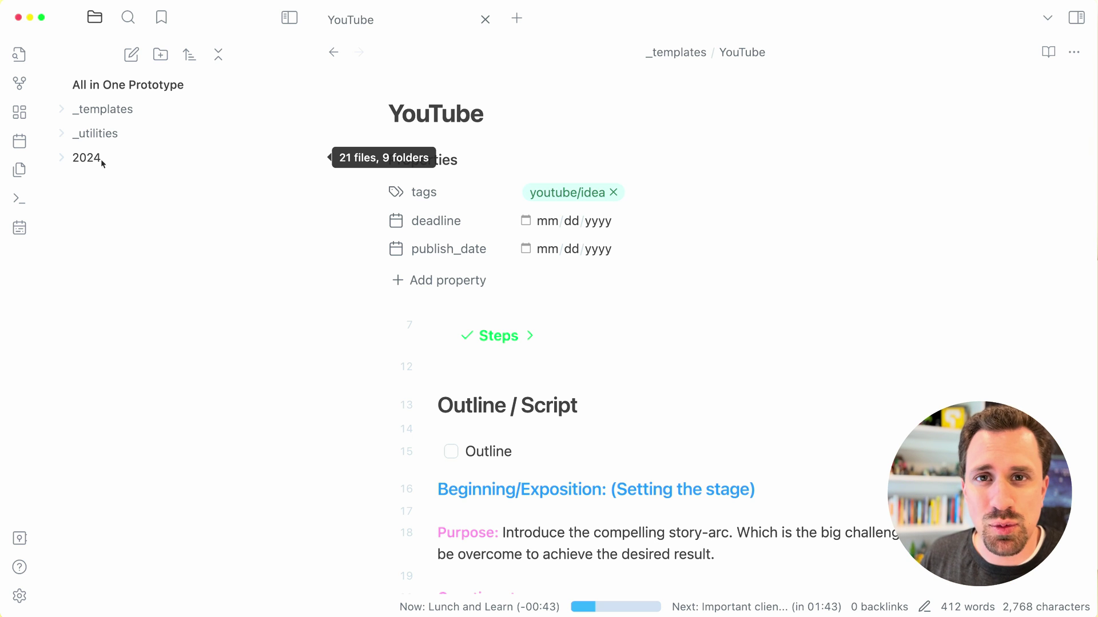
click(103, 163)
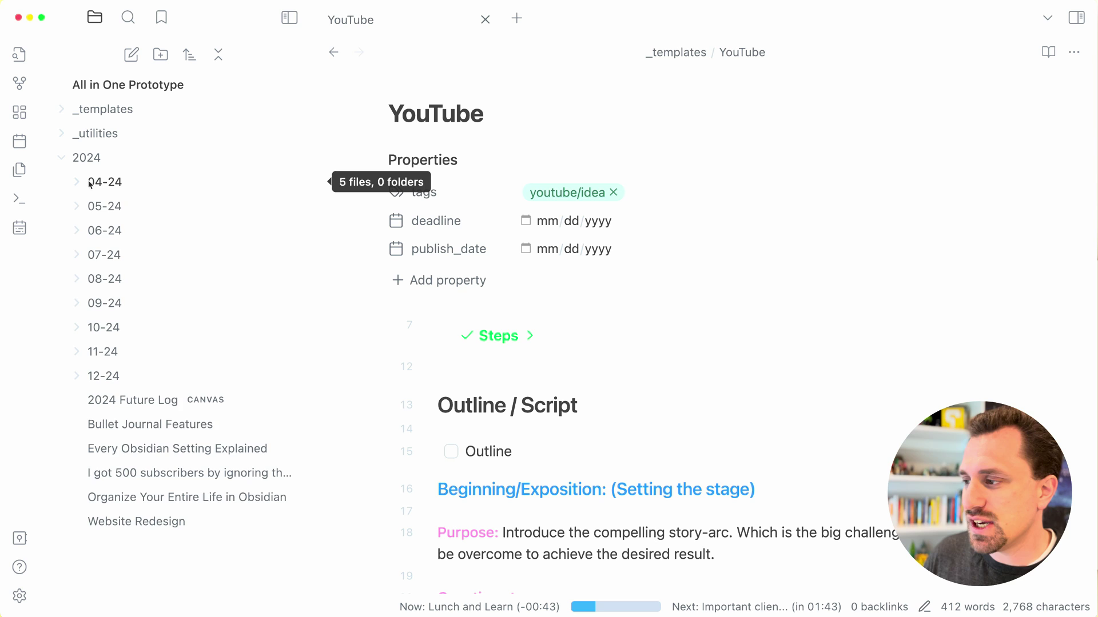
click(126, 183)
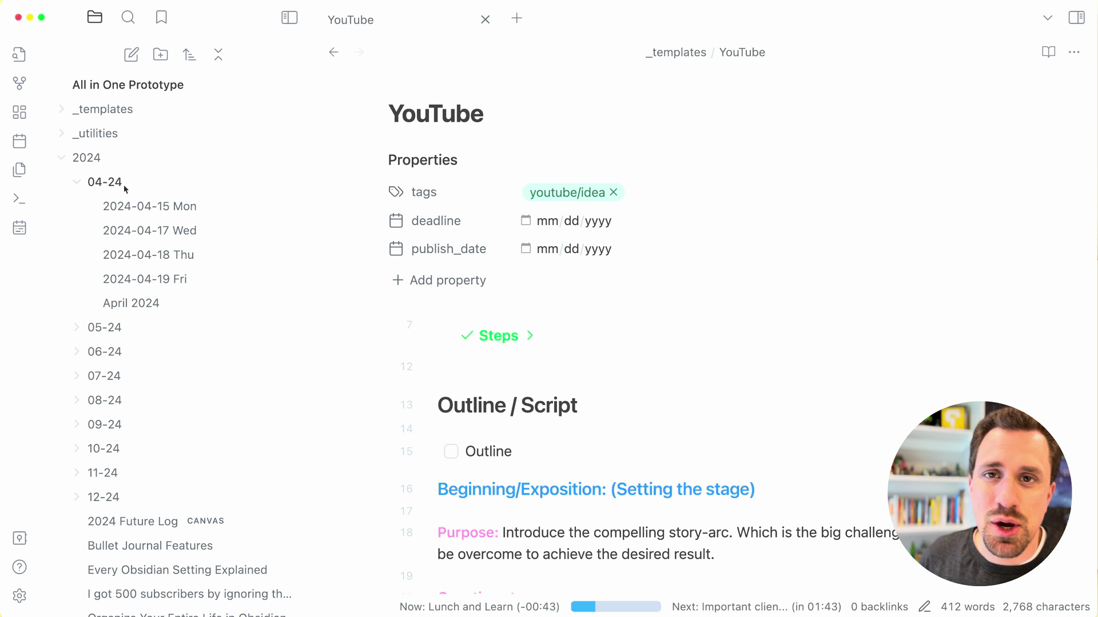
click(137, 303)
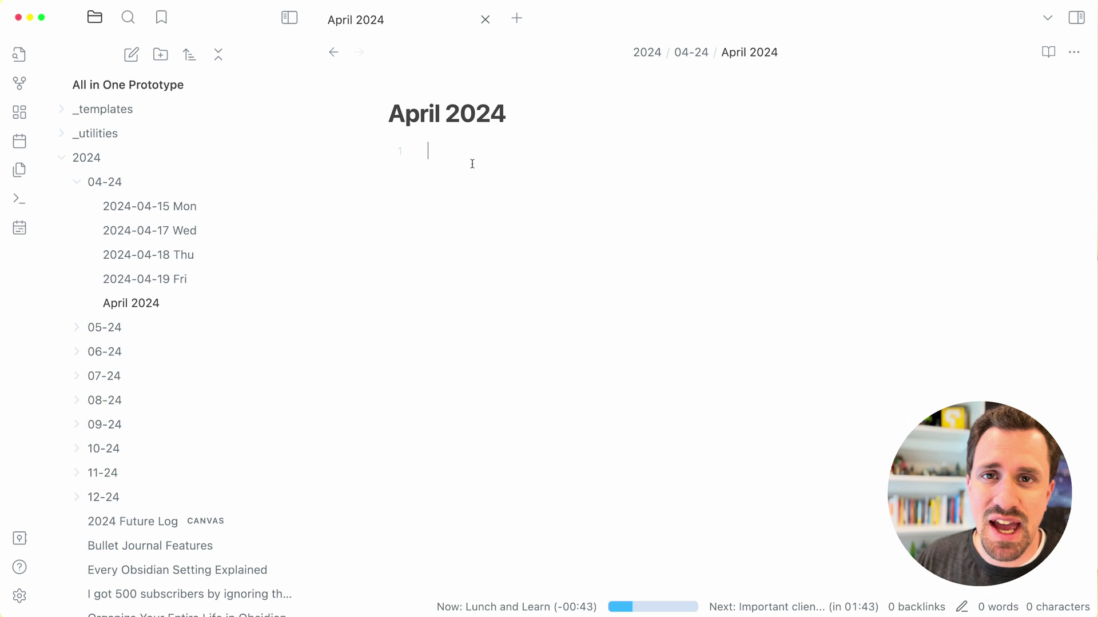
click(71, 182)
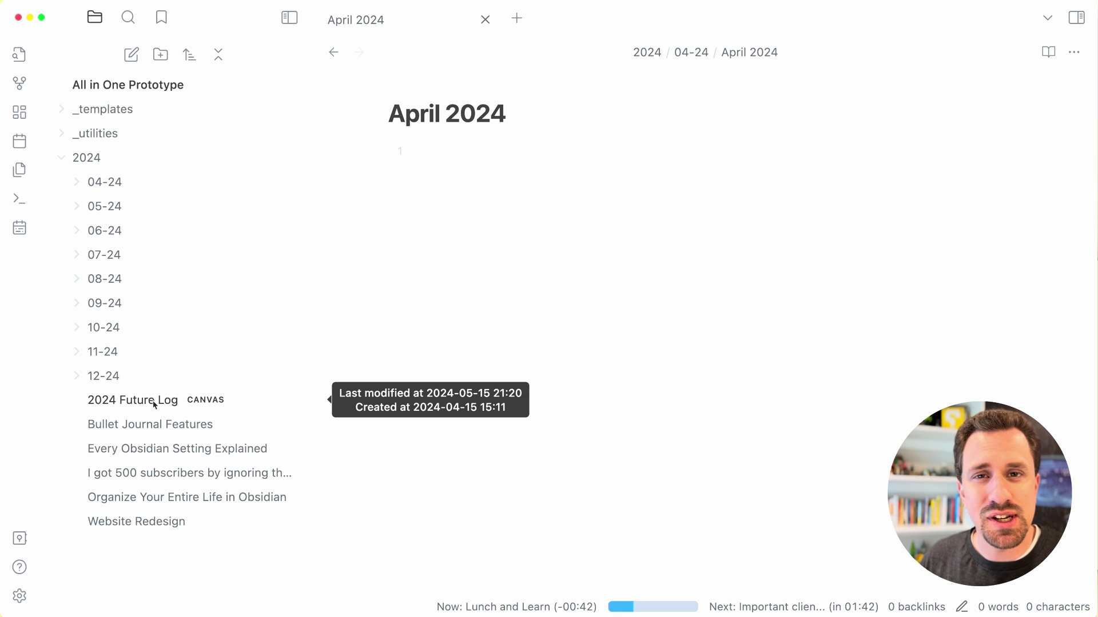
On the 2024 Future Log canvas, select the April and May cards and open May 2024 full-size
click(154, 403)
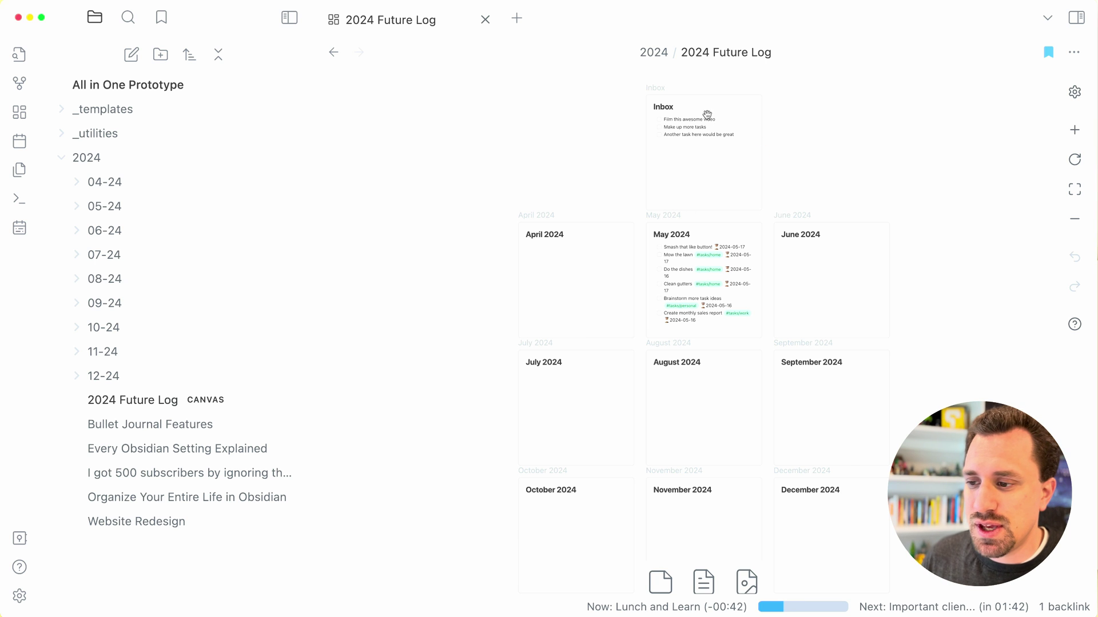
click(583, 259)
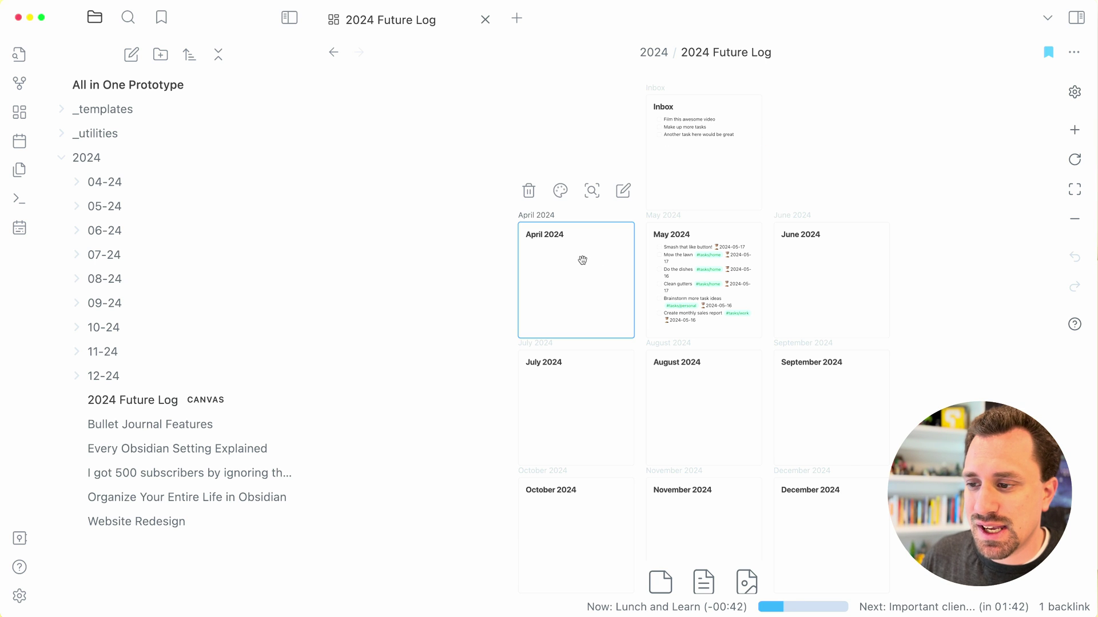
click(716, 238)
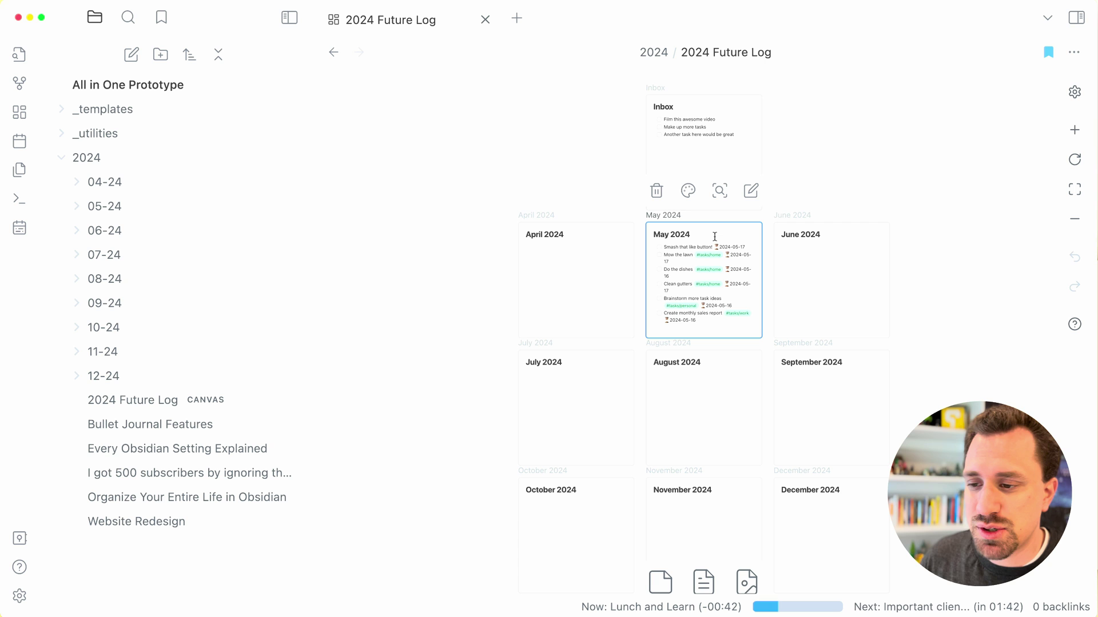
double_click(733, 296)
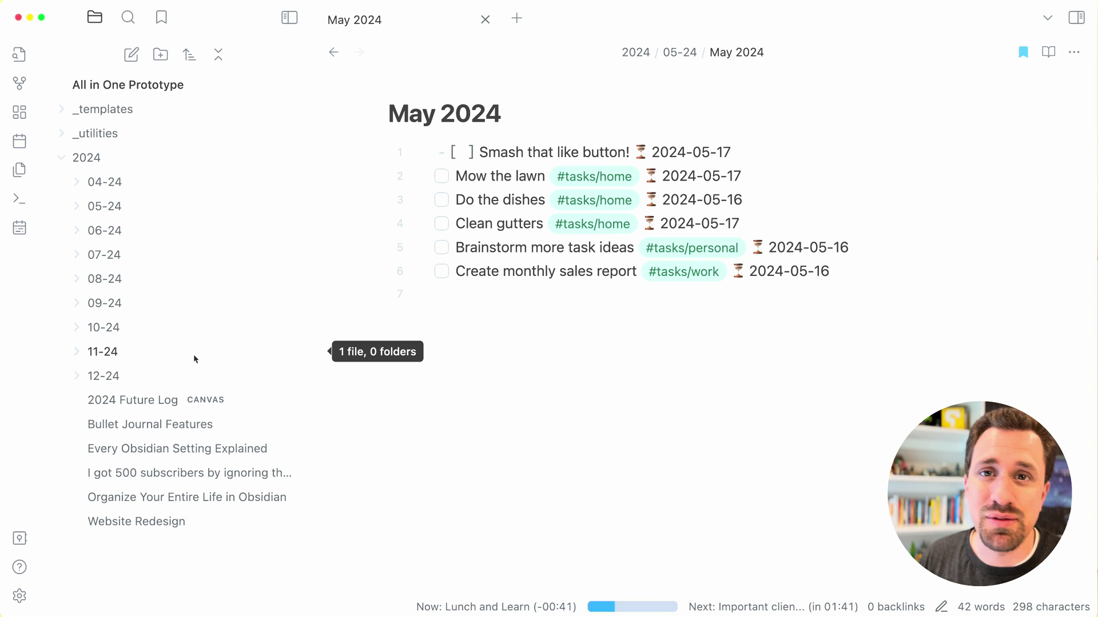
Collapse the 2024 folder and switch the sidebar to the bookmarked dashboards and task notes
click(80, 158)
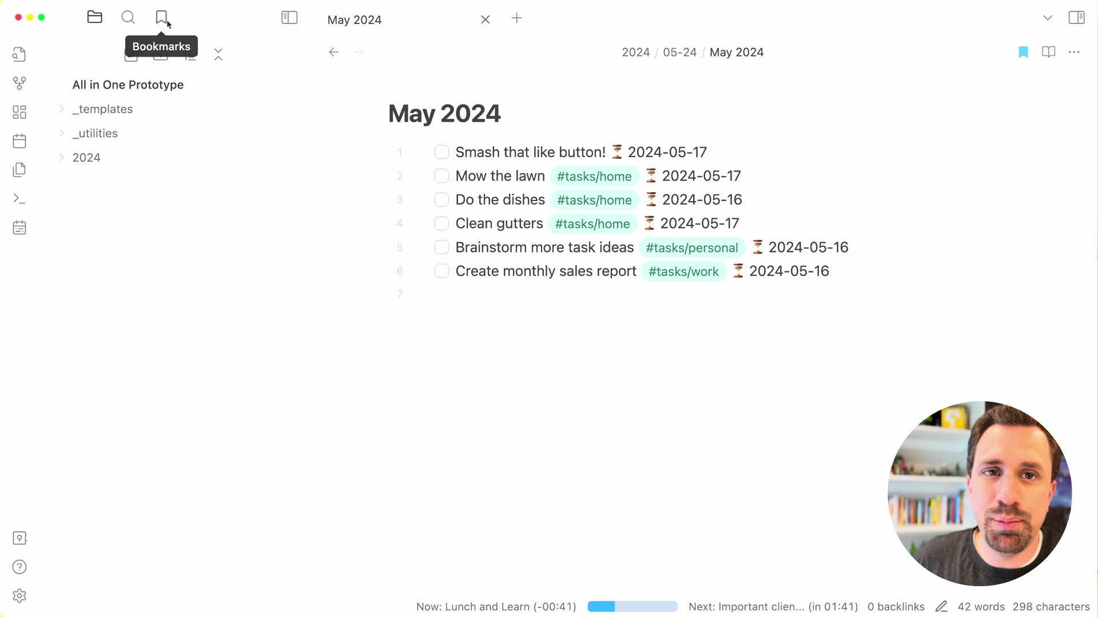
click(167, 22)
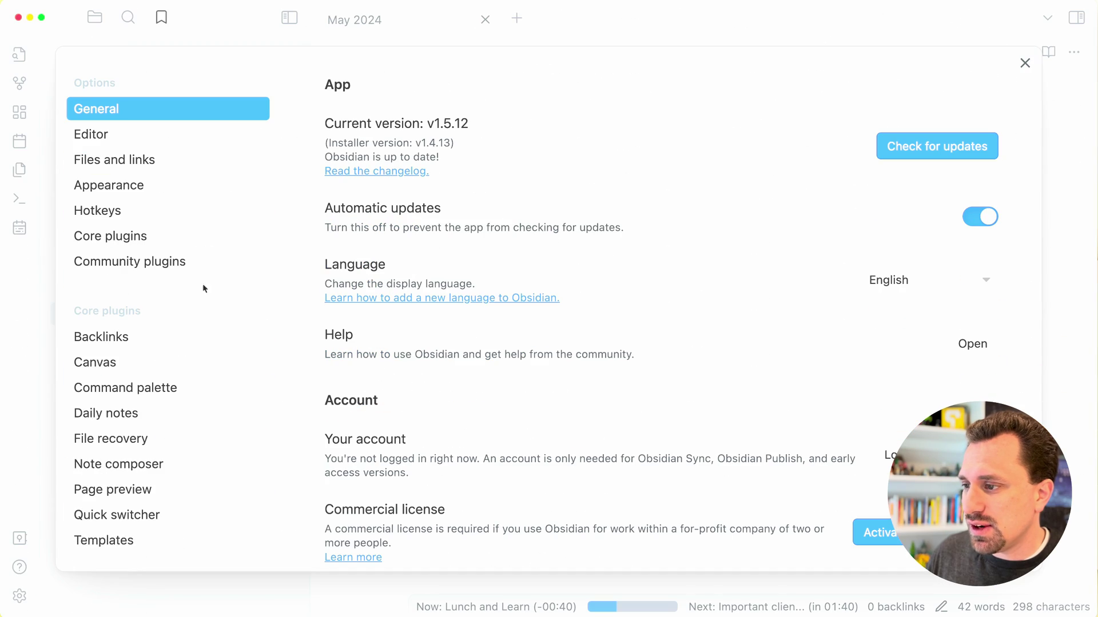
Review the Tasks plugin settings, then close Settings and open the 2024-05-16 Thu daily note
scroll(171, 297, down, 5)
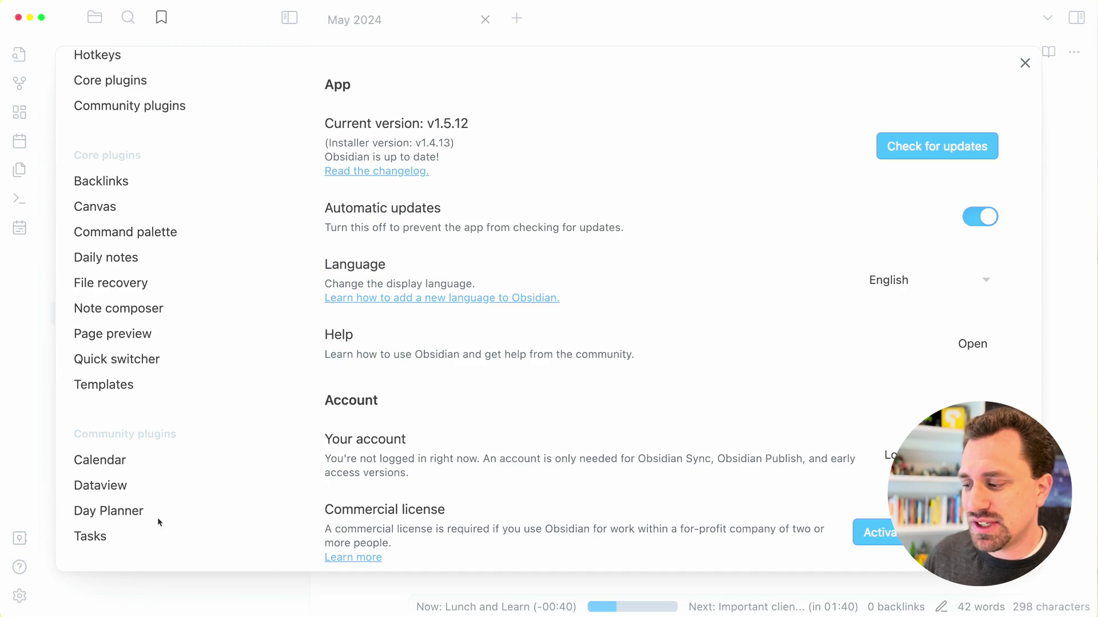
click(156, 532)
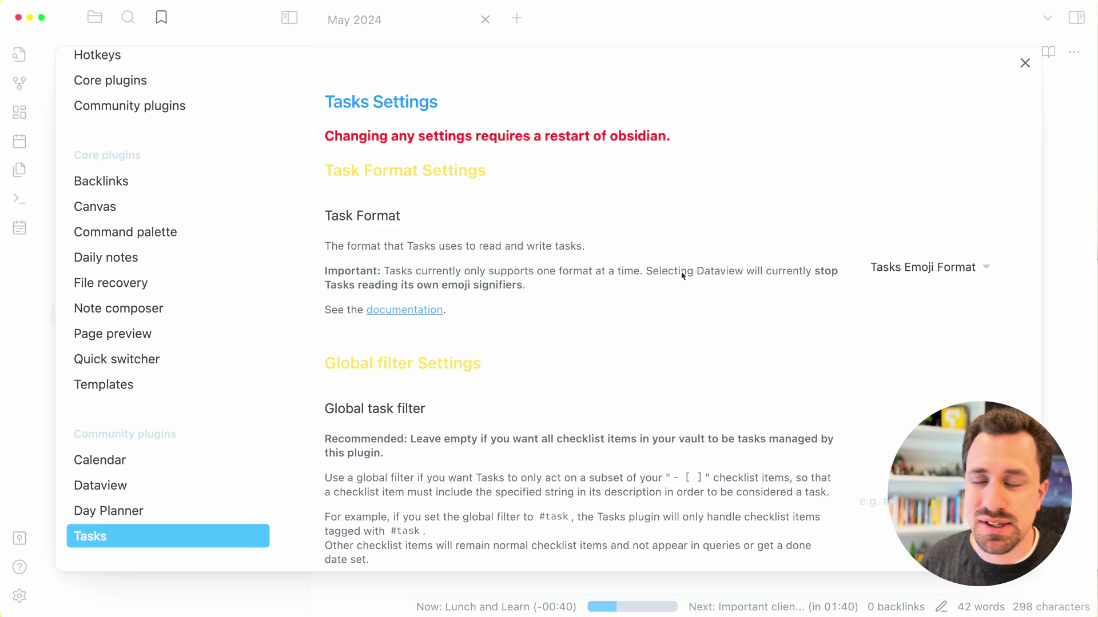
key(Escape)
key(super+d)
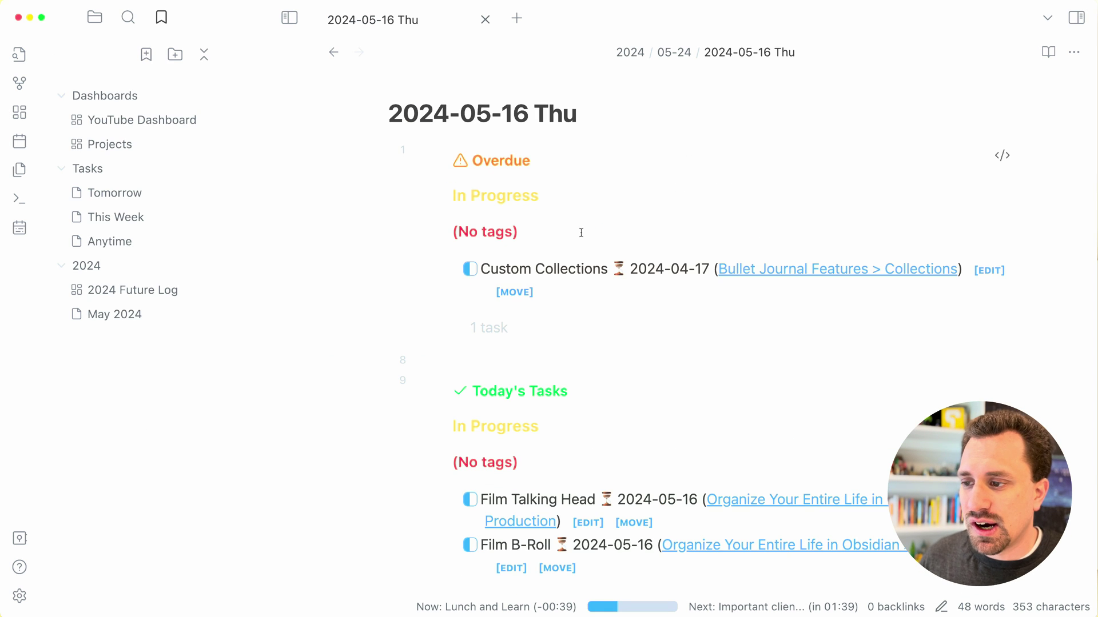
Inspect the Overdue and Today's Tasks query sources, then start editing the Completed Today line
click(581, 233)
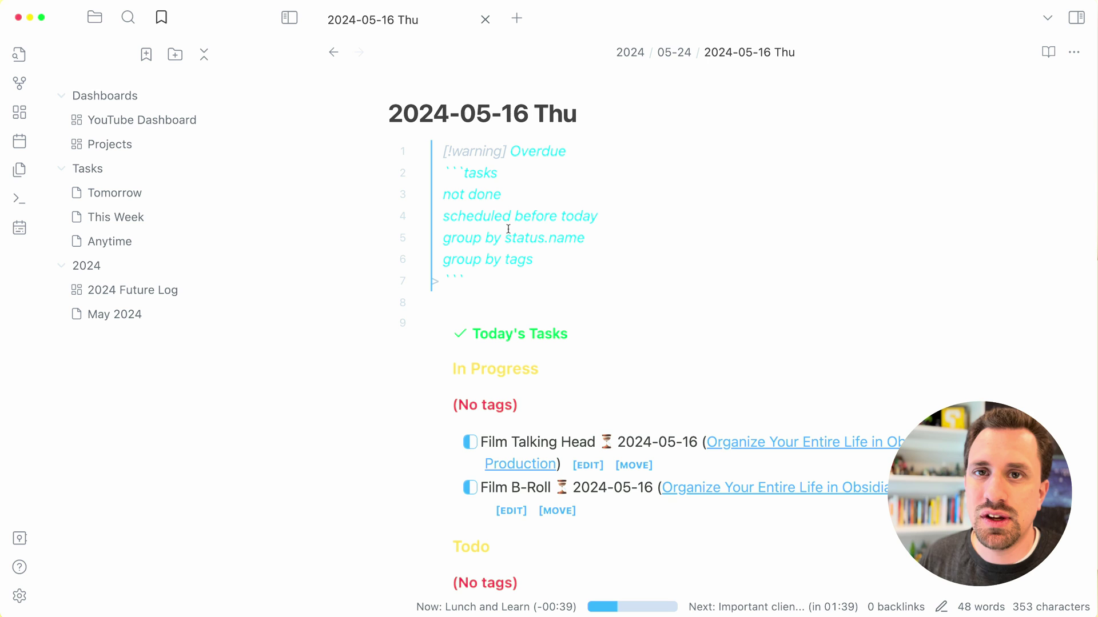
click(507, 300)
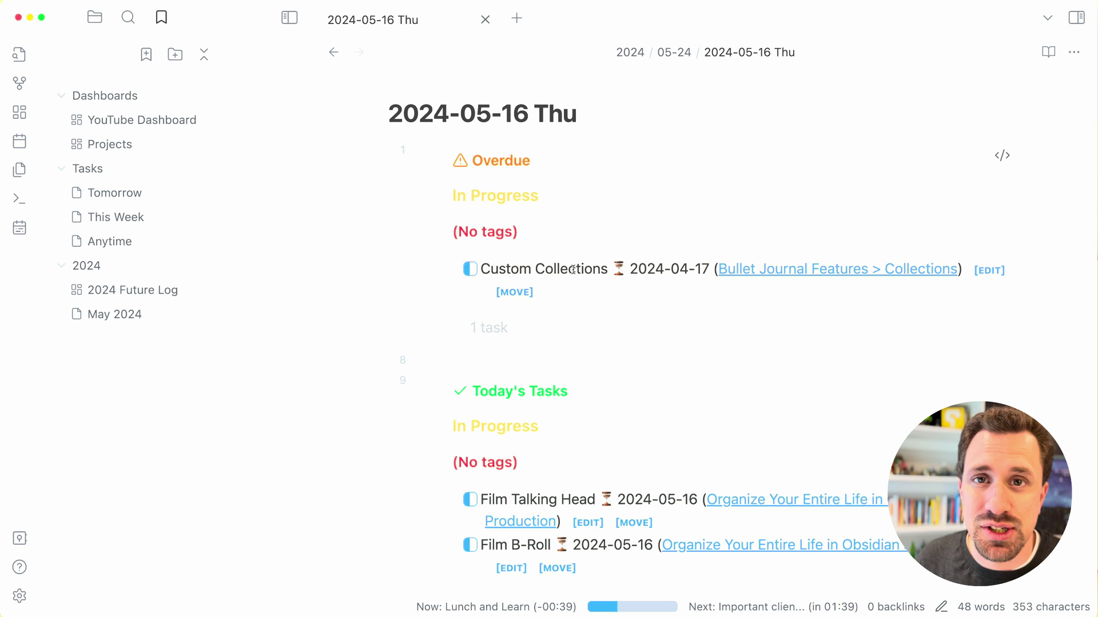
scroll(573, 270, down, 5)
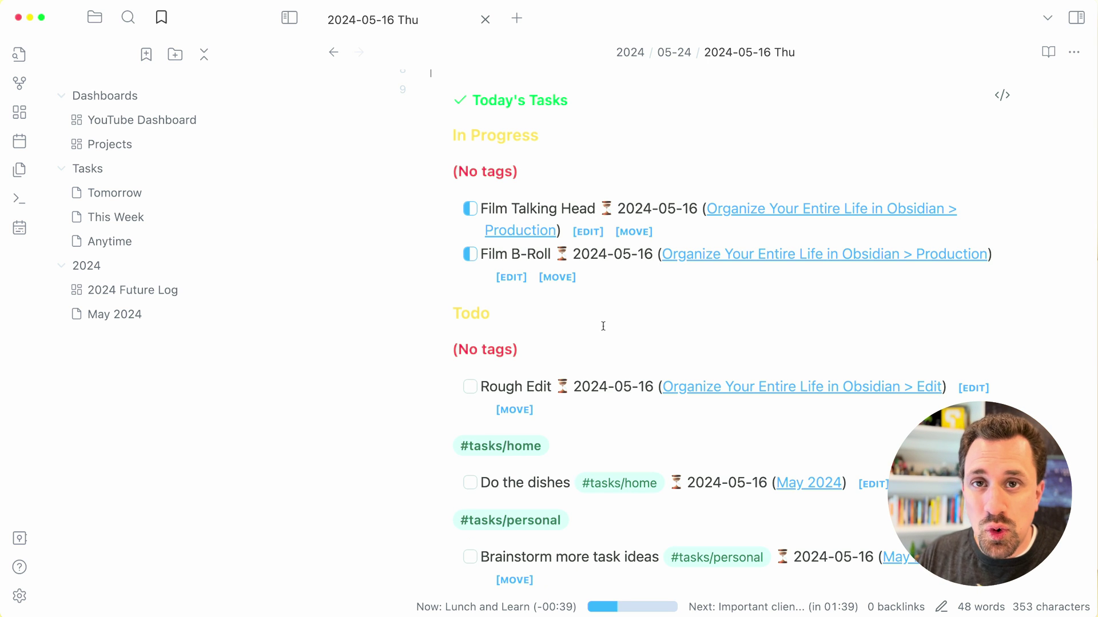
click(604, 326)
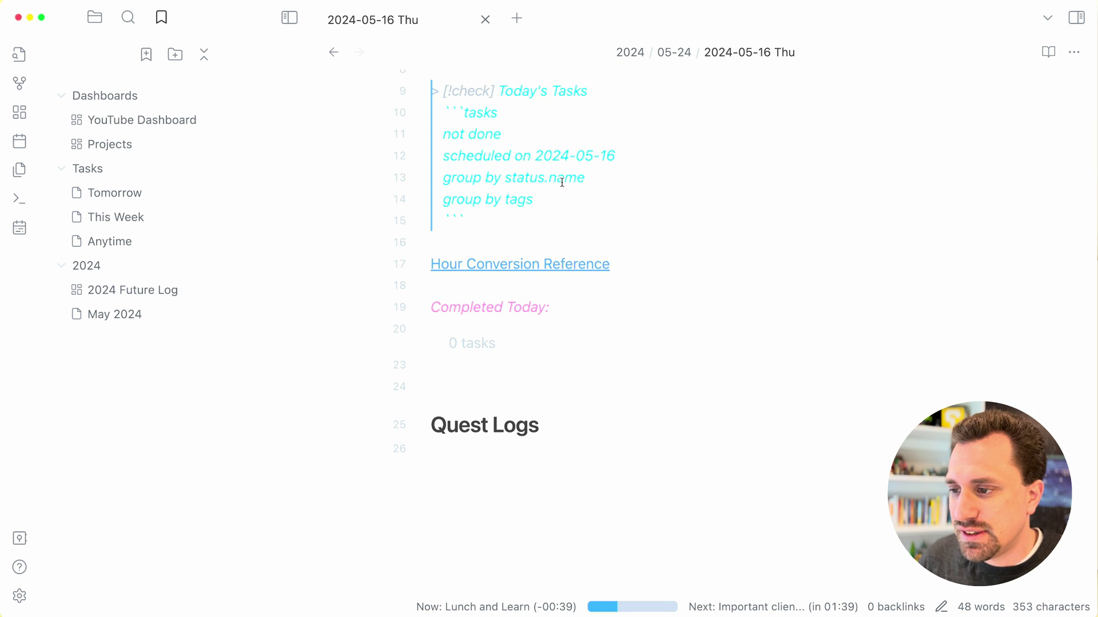
click(452, 235)
scroll(522, 228, down, 3)
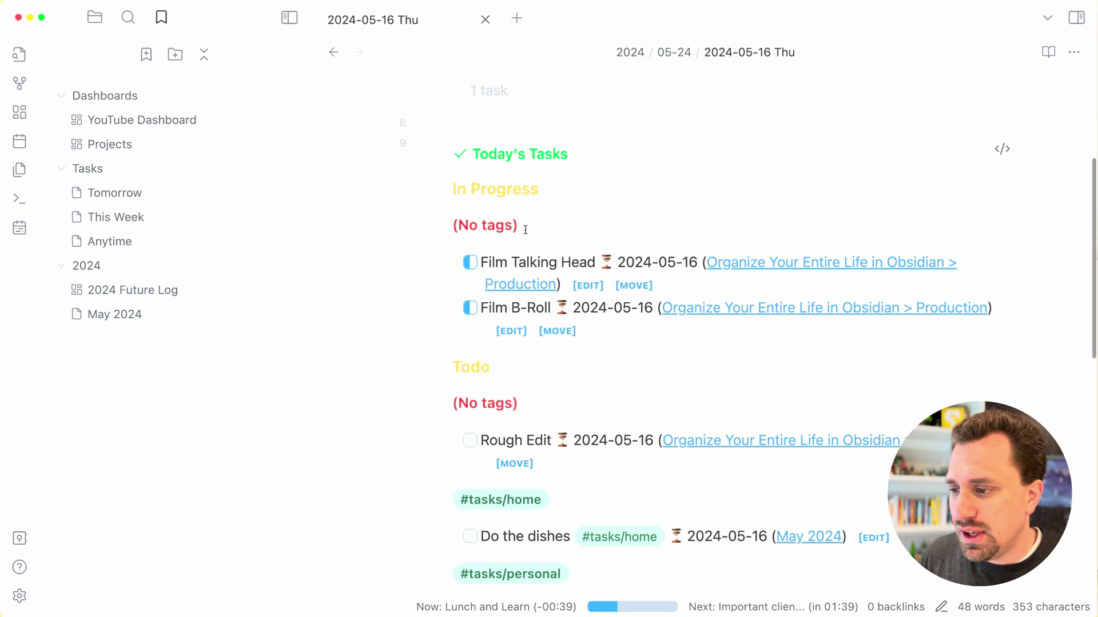
scroll(565, 324, down, 3)
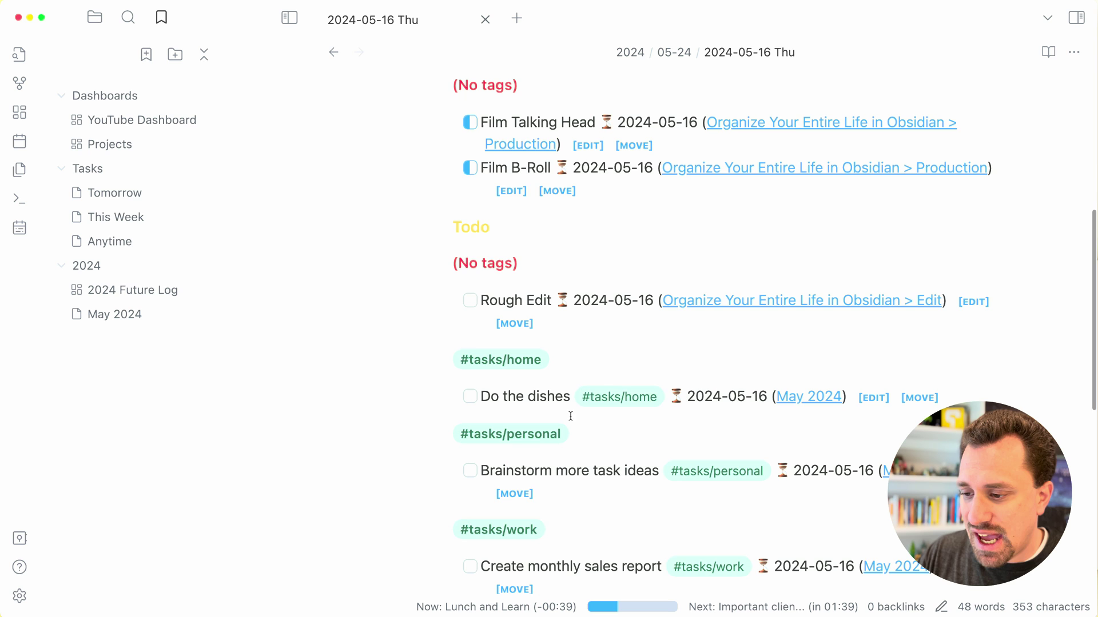
scroll(550, 352, up, 3)
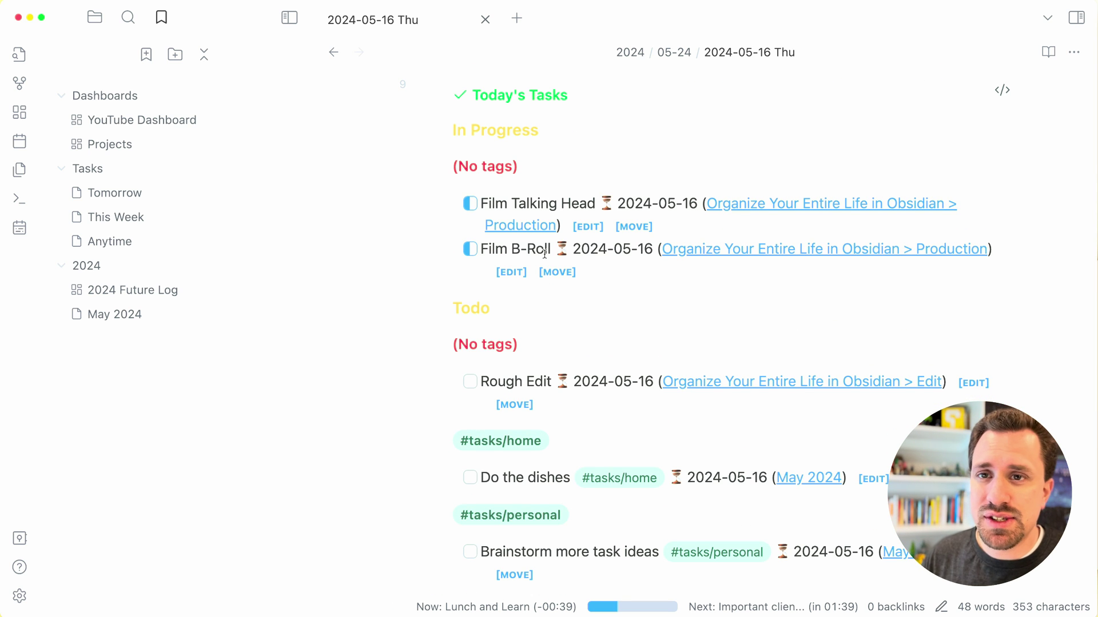
scroll(545, 253, down, 8)
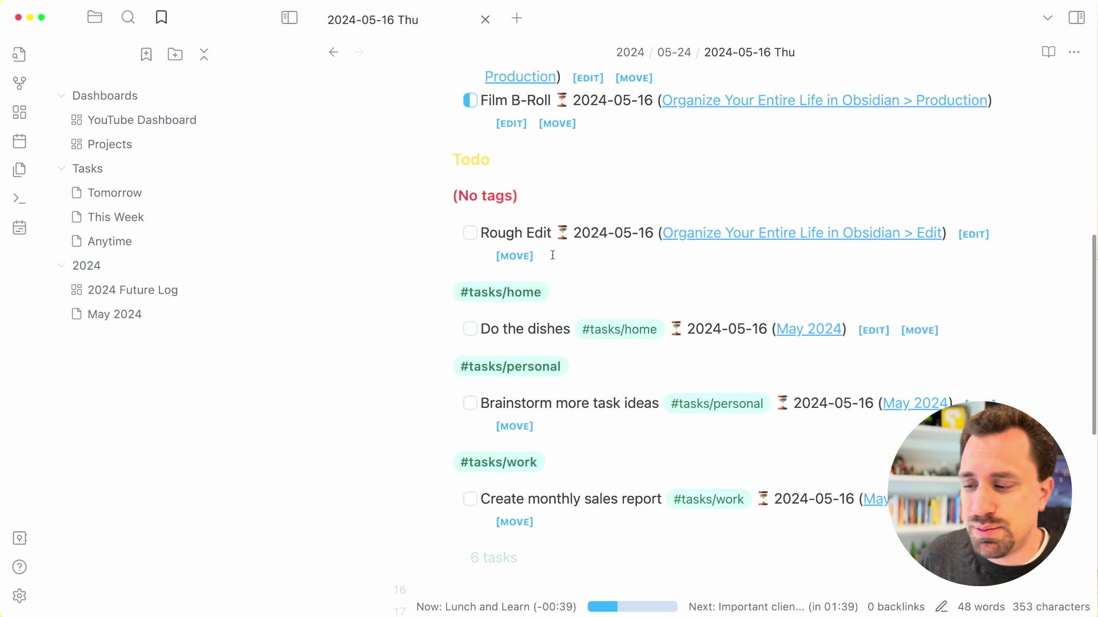
click(540, 354)
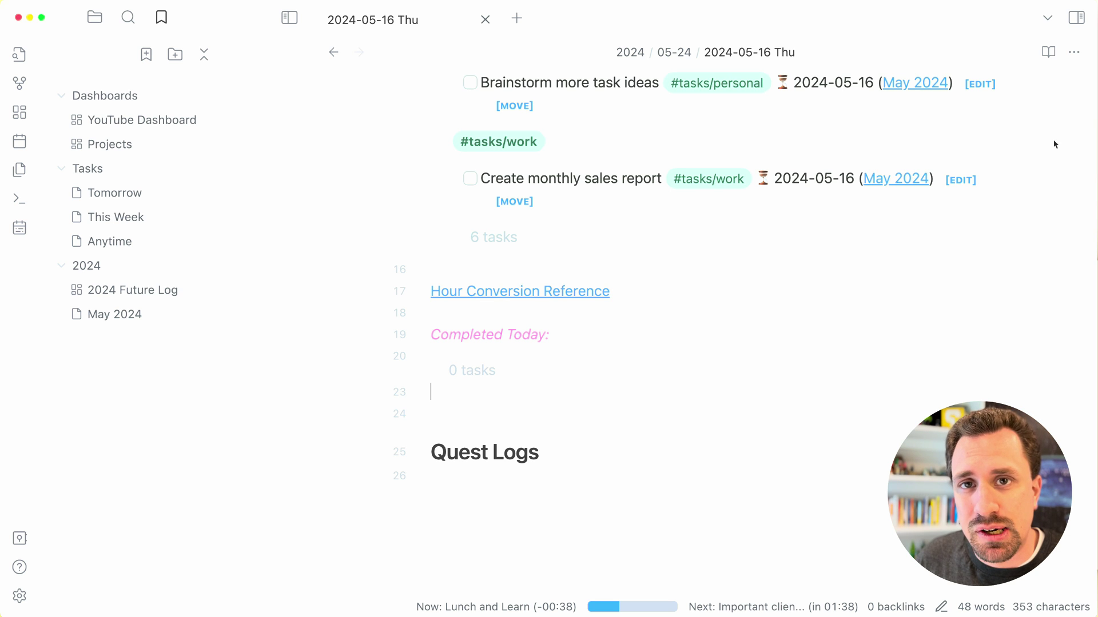
Show the day planner, widen the daily note pane, and open Do the dishes for editing
click(1079, 18)
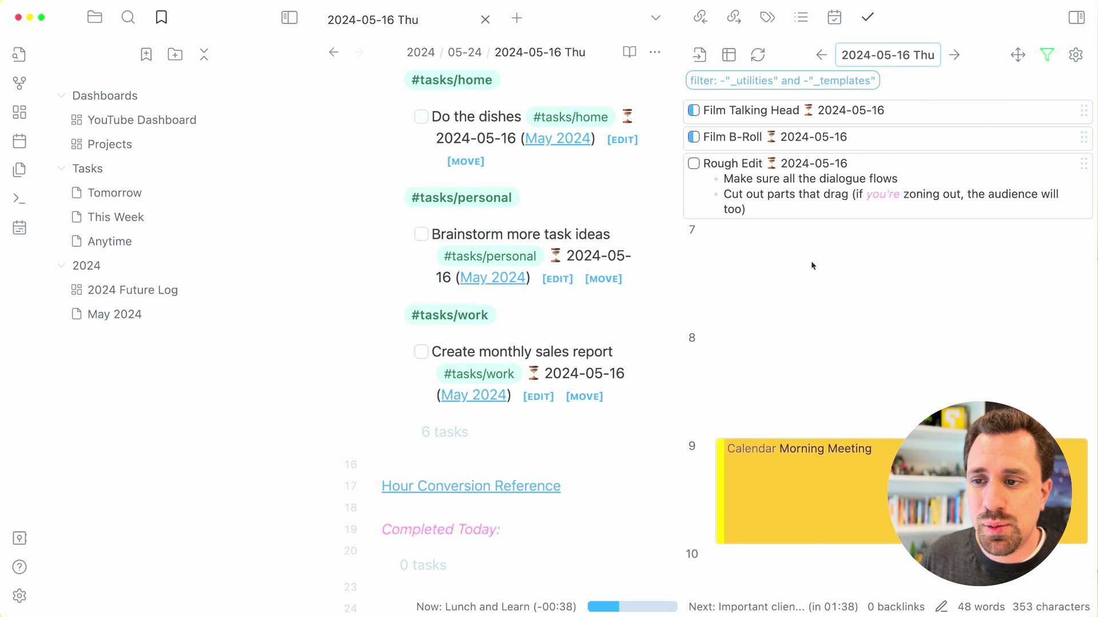
drag(678, 269, 768, 274)
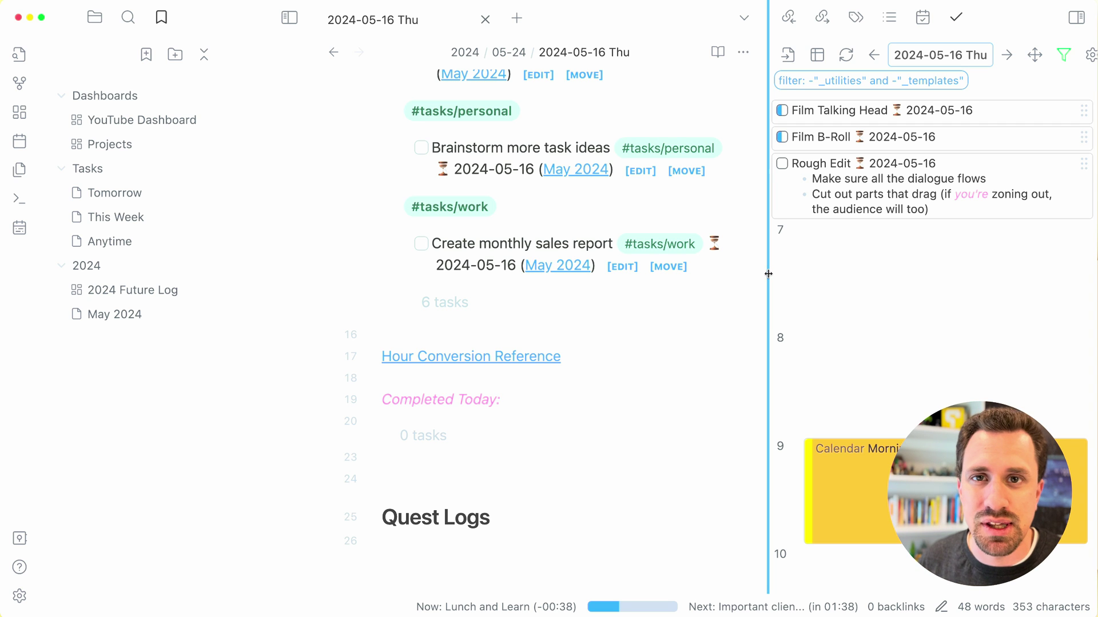
scroll(858, 306, down, 3)
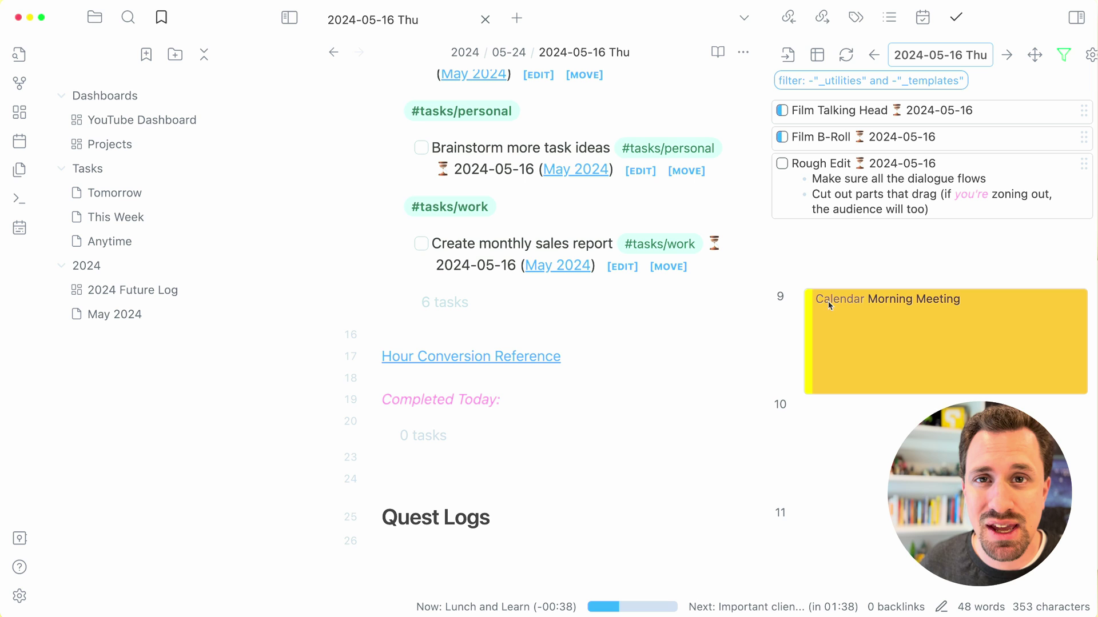
scroll(887, 309, down, 8)
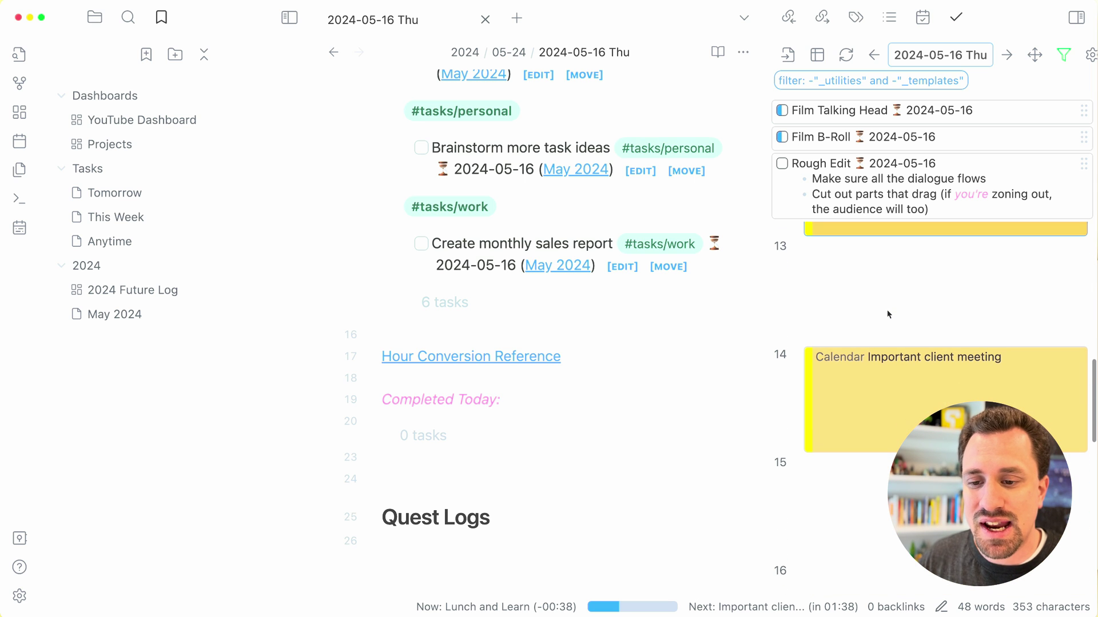
scroll(886, 314, up, 5)
scroll(887, 324, up, 4)
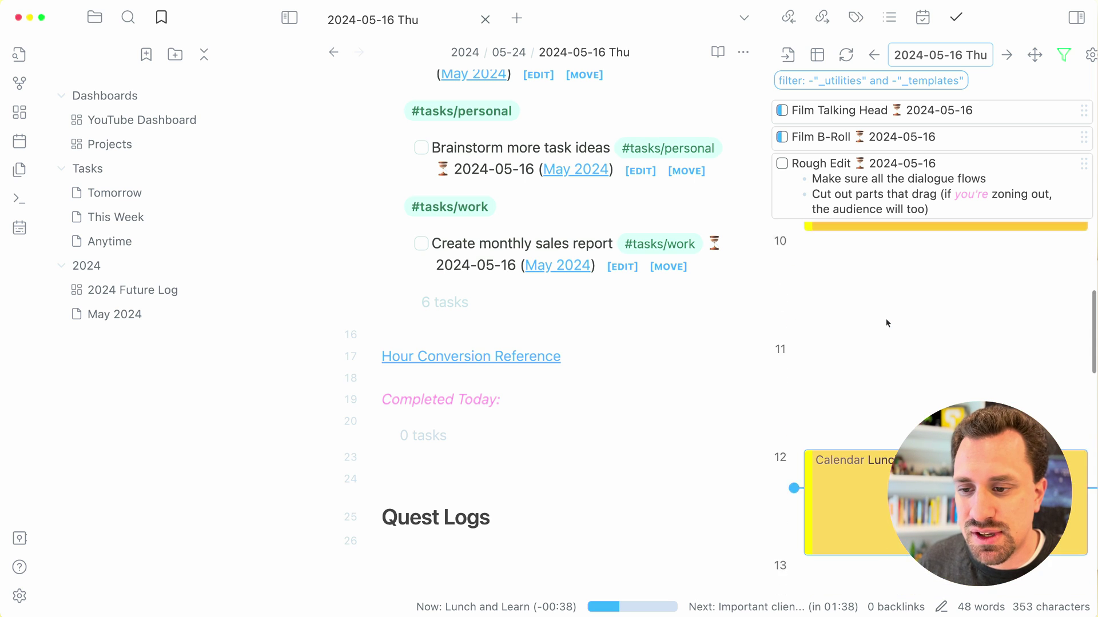
scroll(552, 304, up, 5)
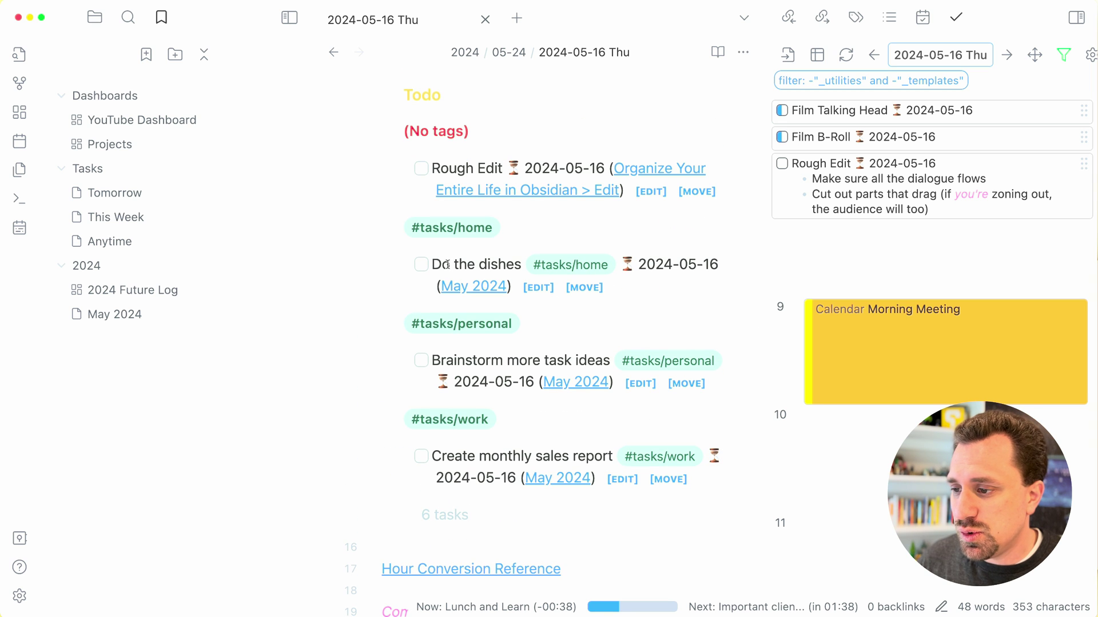
scroll(892, 394, down, 5)
scroll(889, 393, down, 8)
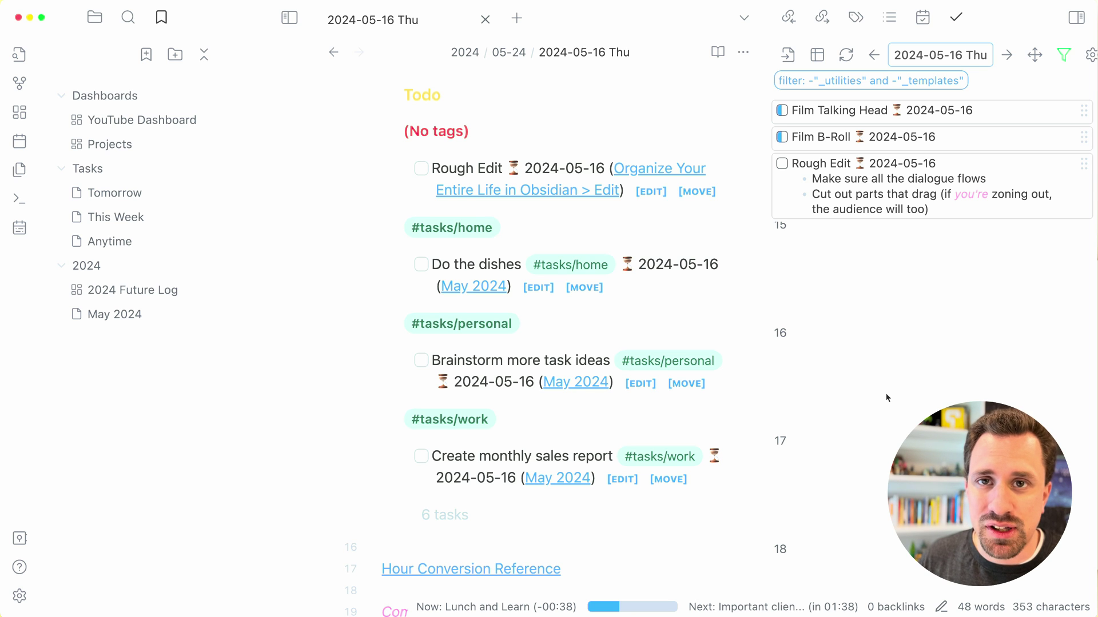
click(538, 287)
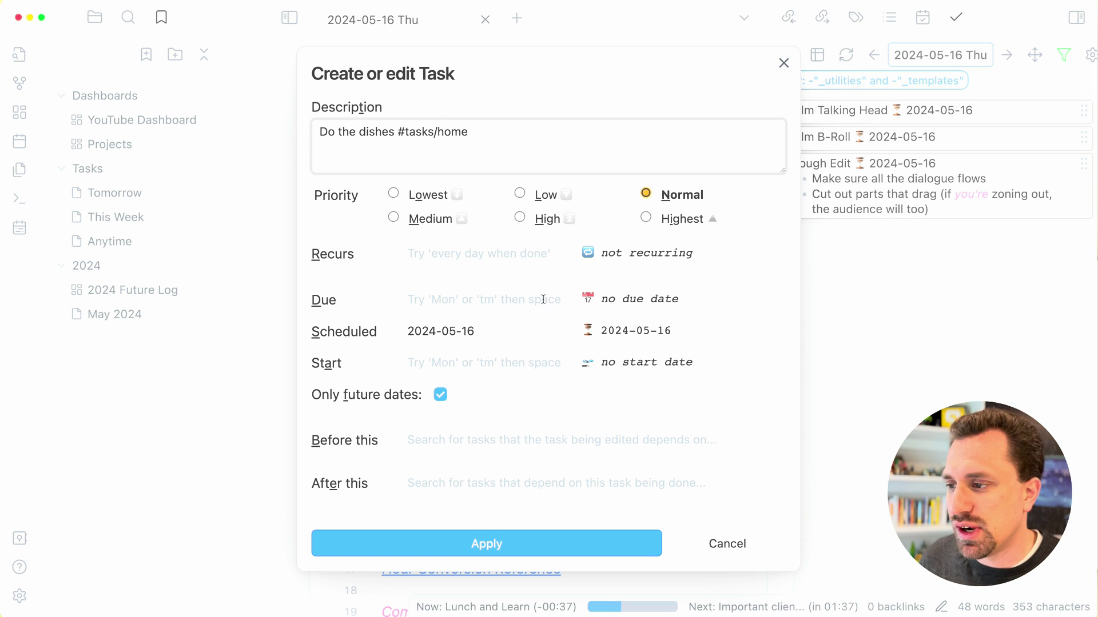
Prefix the Do the dishes description with '17:00 - 17:30' and apply the change
key(super+Left)
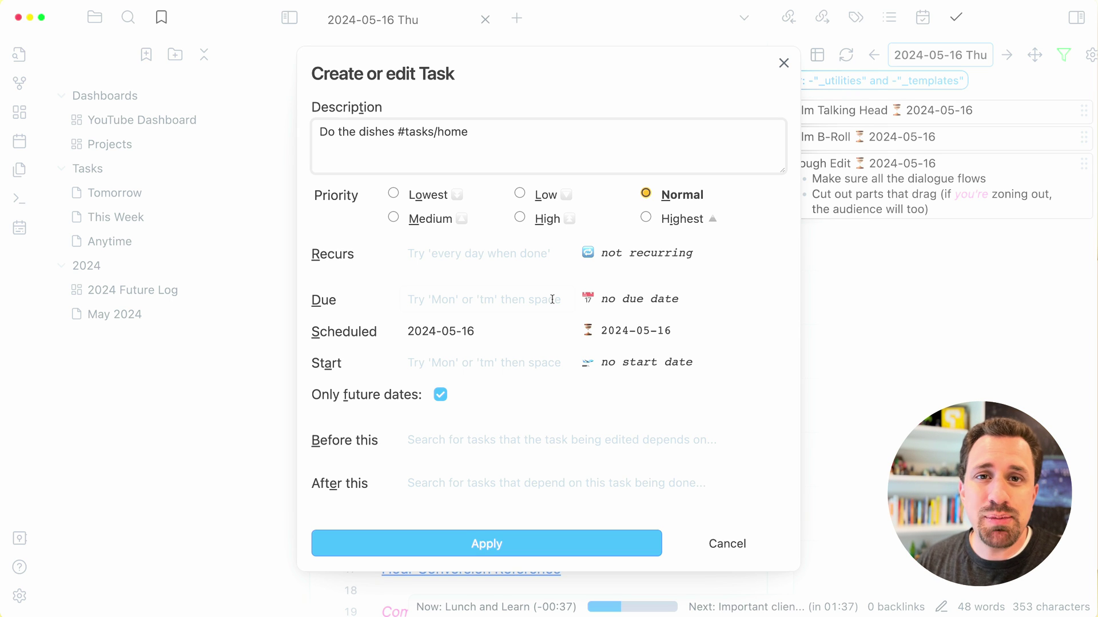
text(17:00)
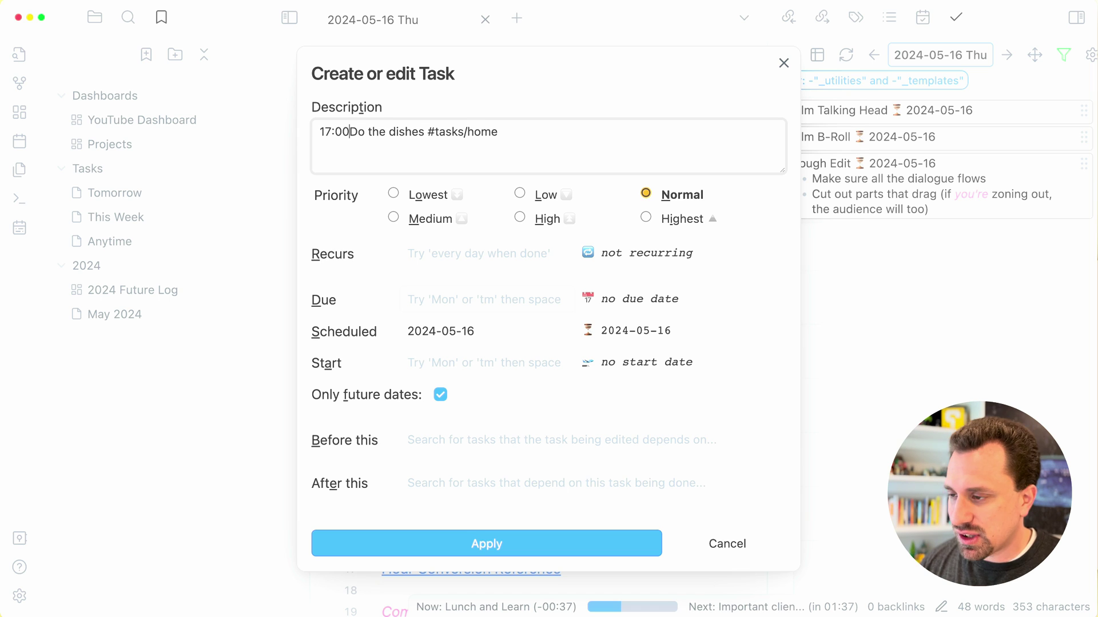
text( - )
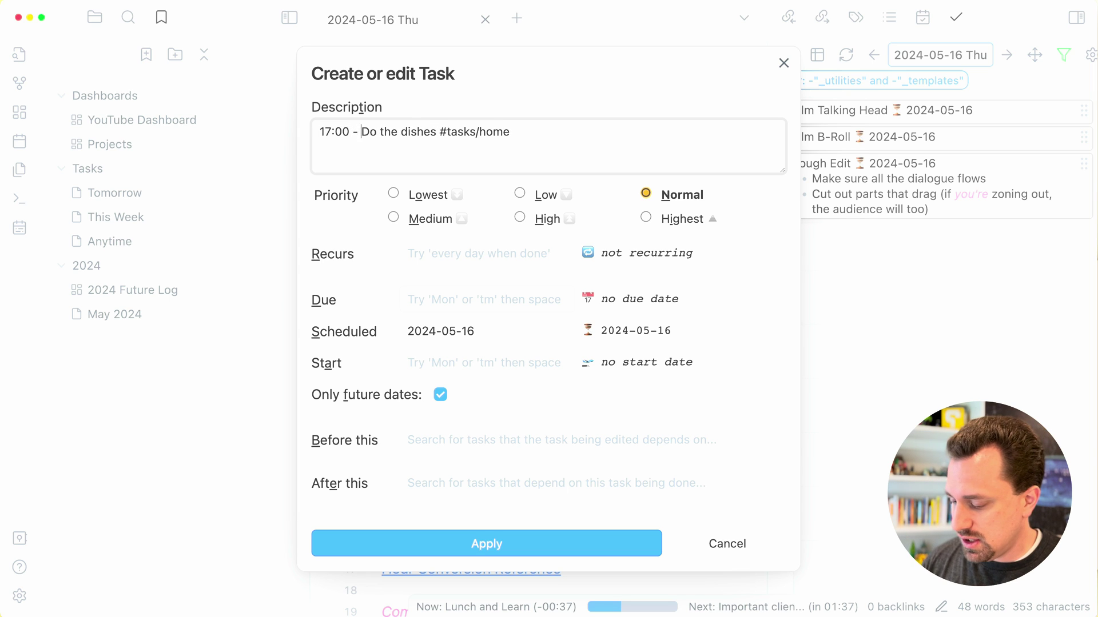
text(1)
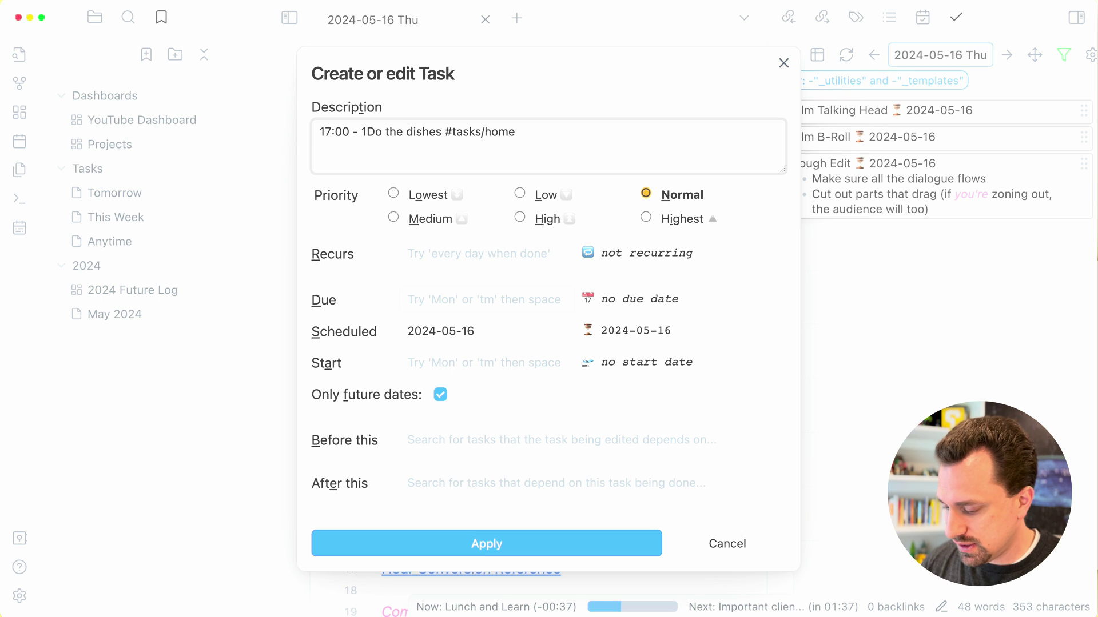
text(7:30)
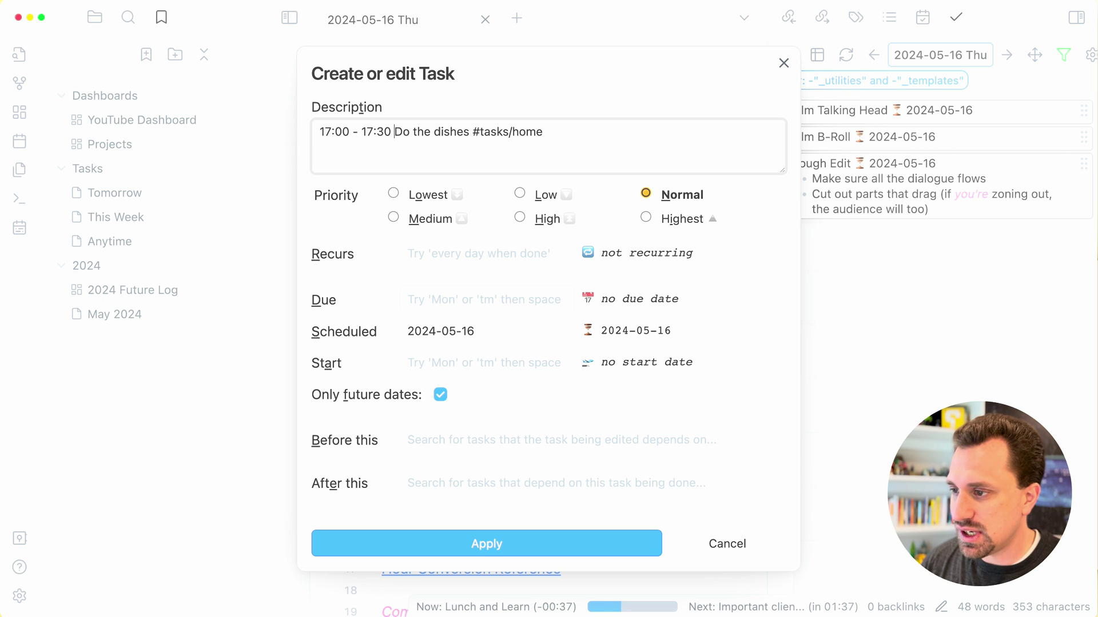
click(513, 542)
scroll(814, 539, down, 2)
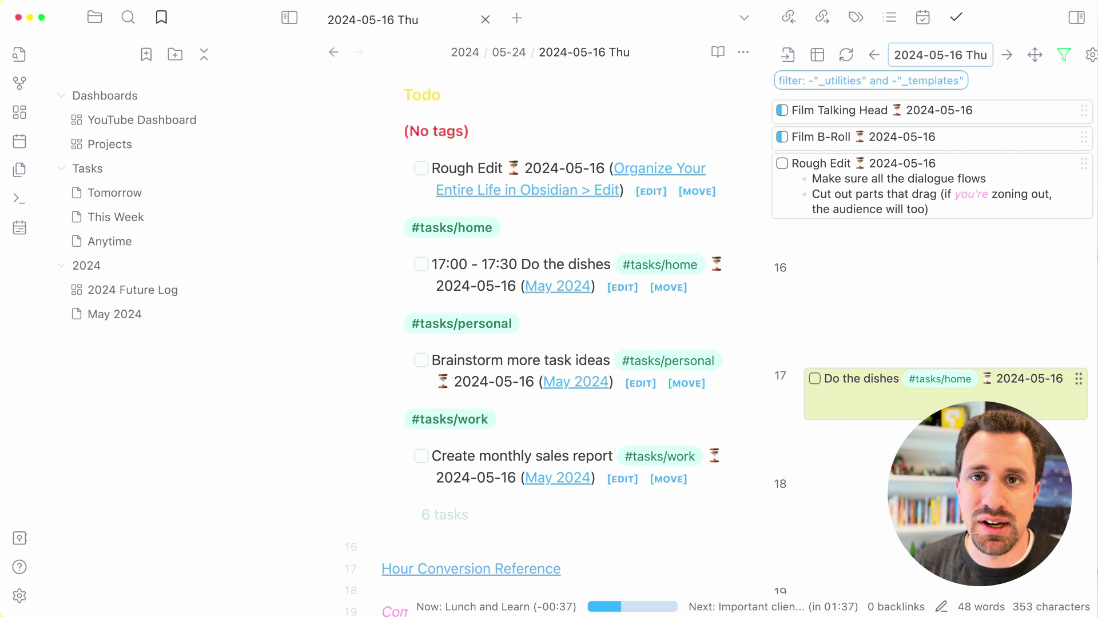
scroll(482, 440, down, 3)
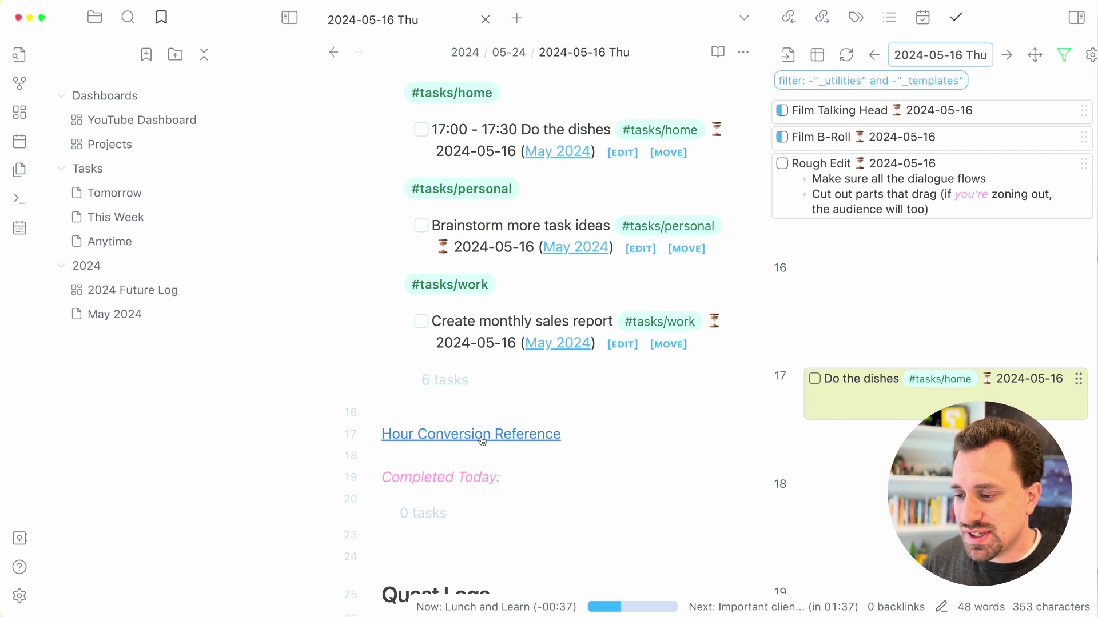
mouse_move(482, 440)
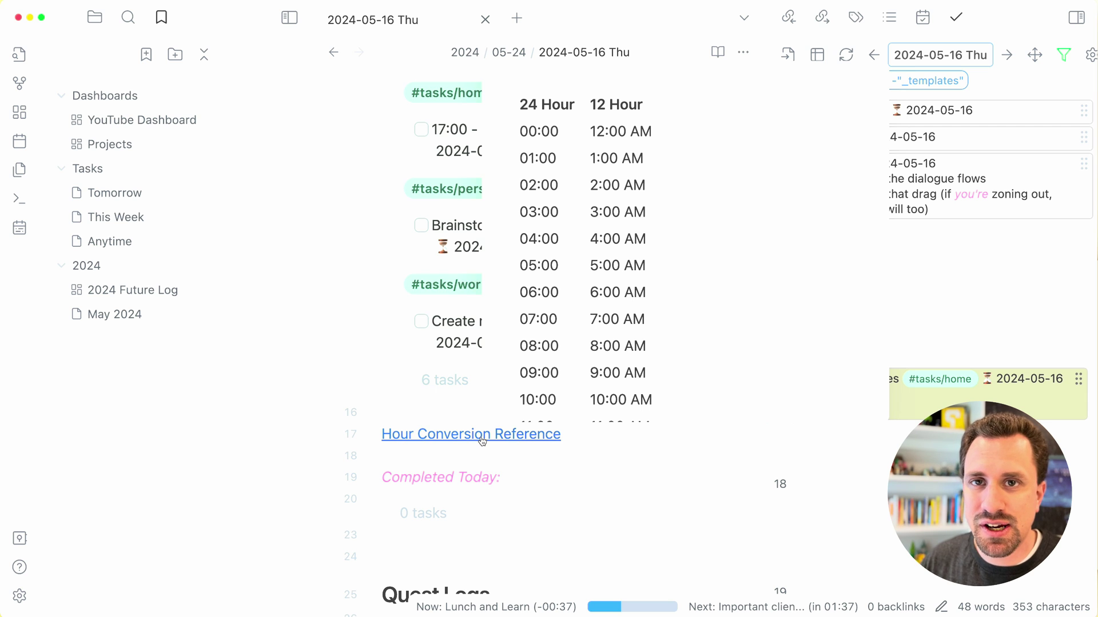
scroll(588, 220, down, 5)
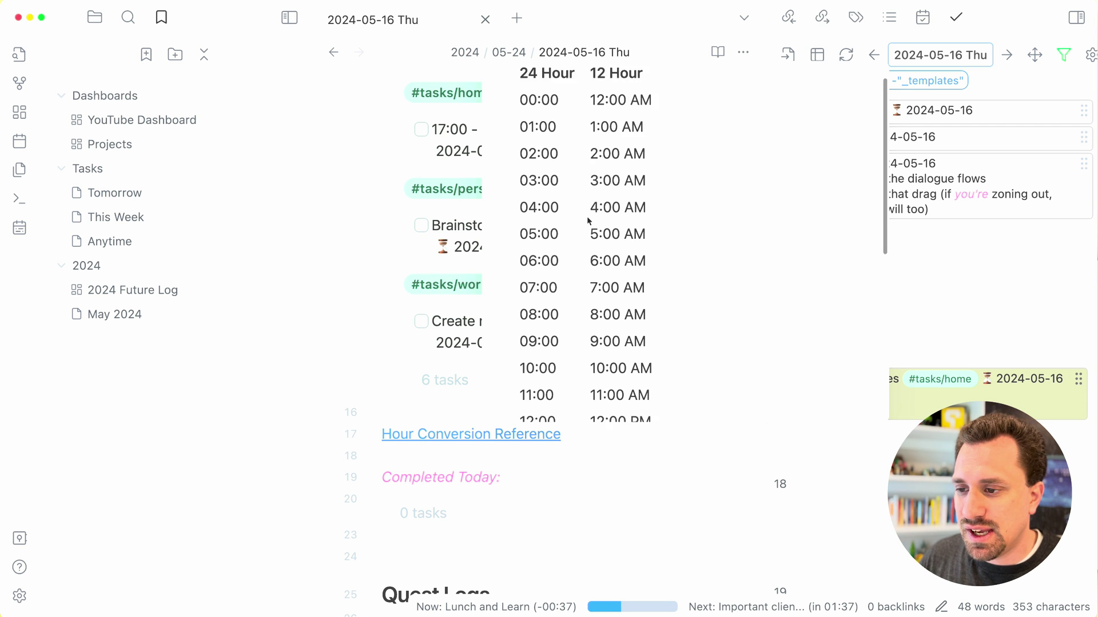
scroll(588, 220, down, 3)
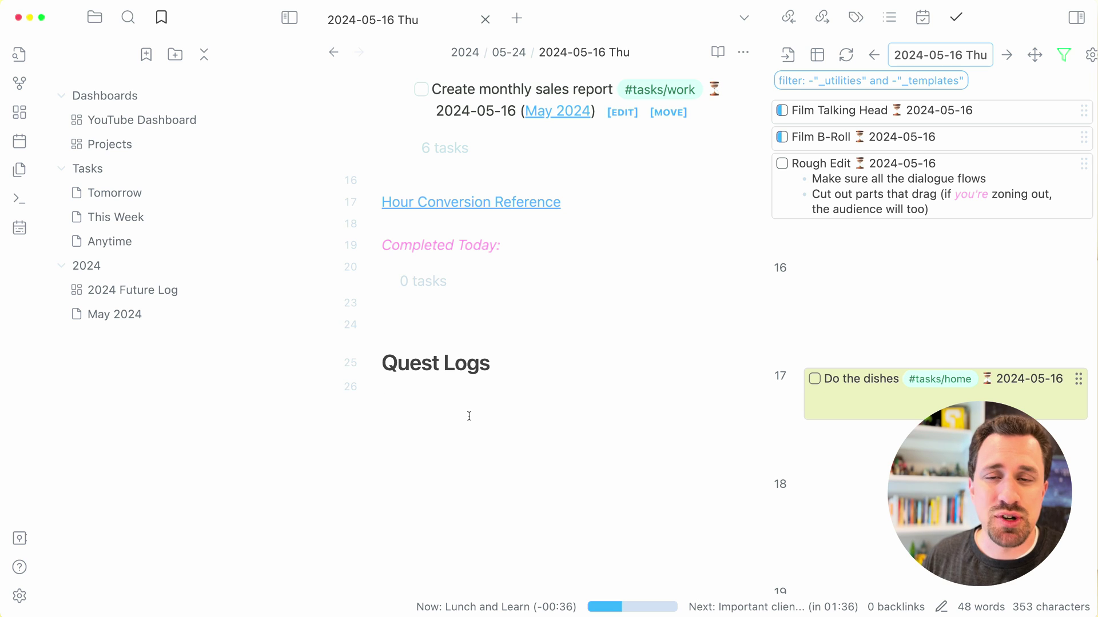
Log a 12:24 Quest Logs entry 'I filmed my productivity system video' with Time Spent 30m
key(Return)
text(**)
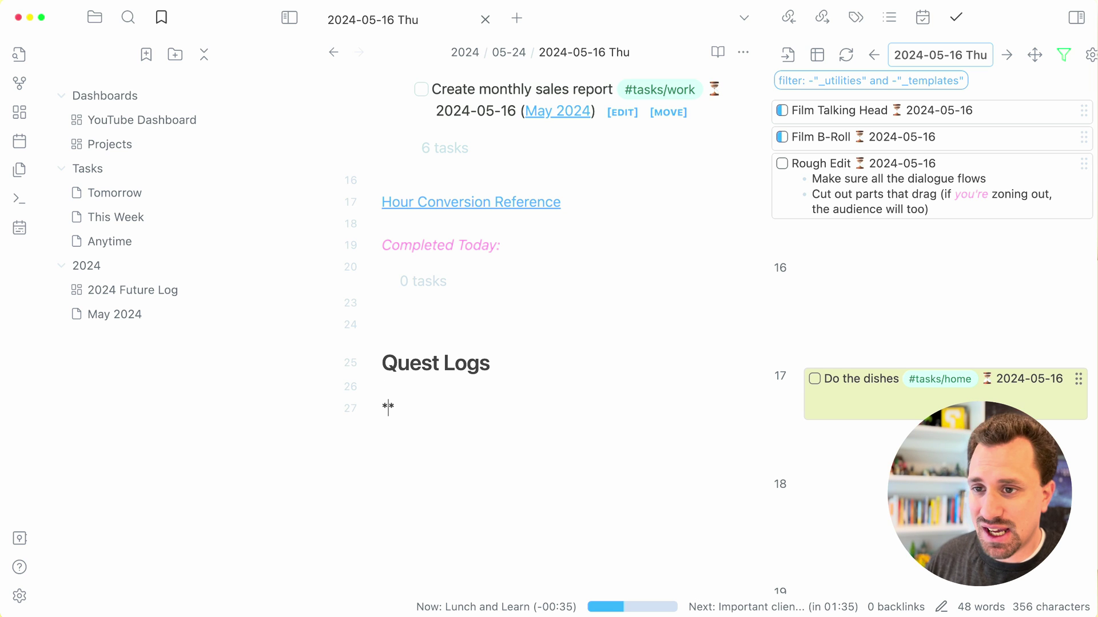
text(12:24)
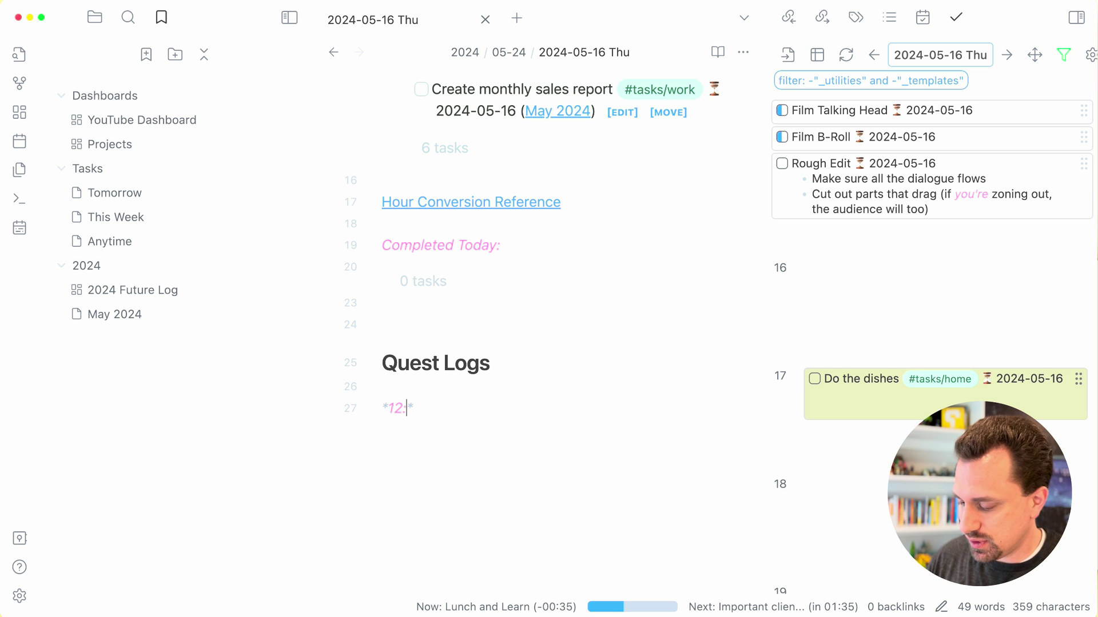
key(Right)
key(Return)
text(I ate)
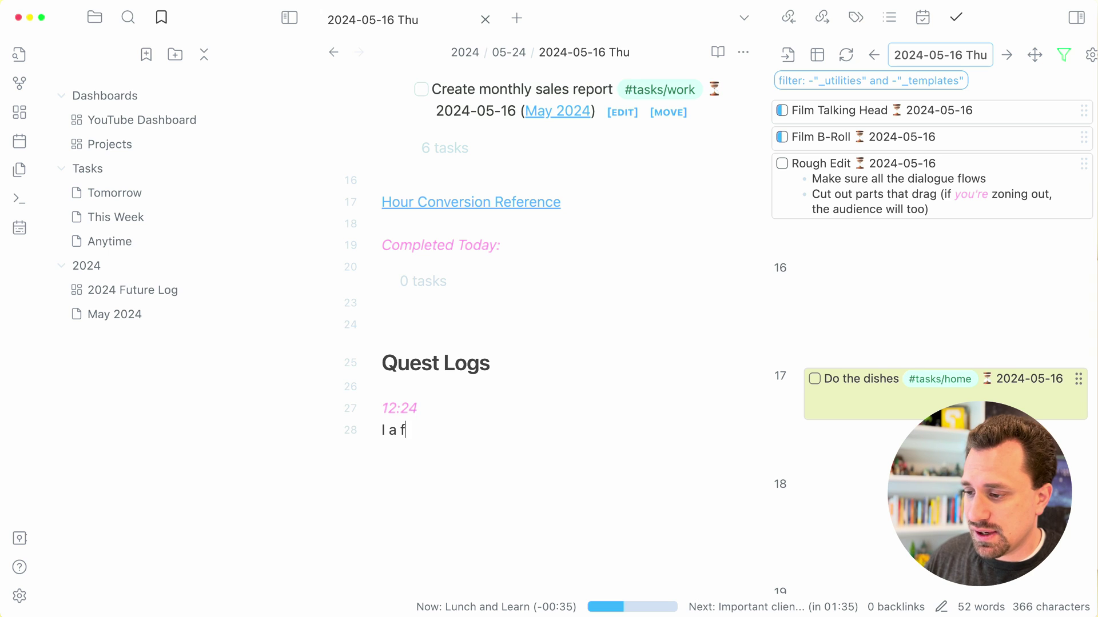
key(BackSpace)
key(BackSpace)
key(BackSpace)
text(filmed)
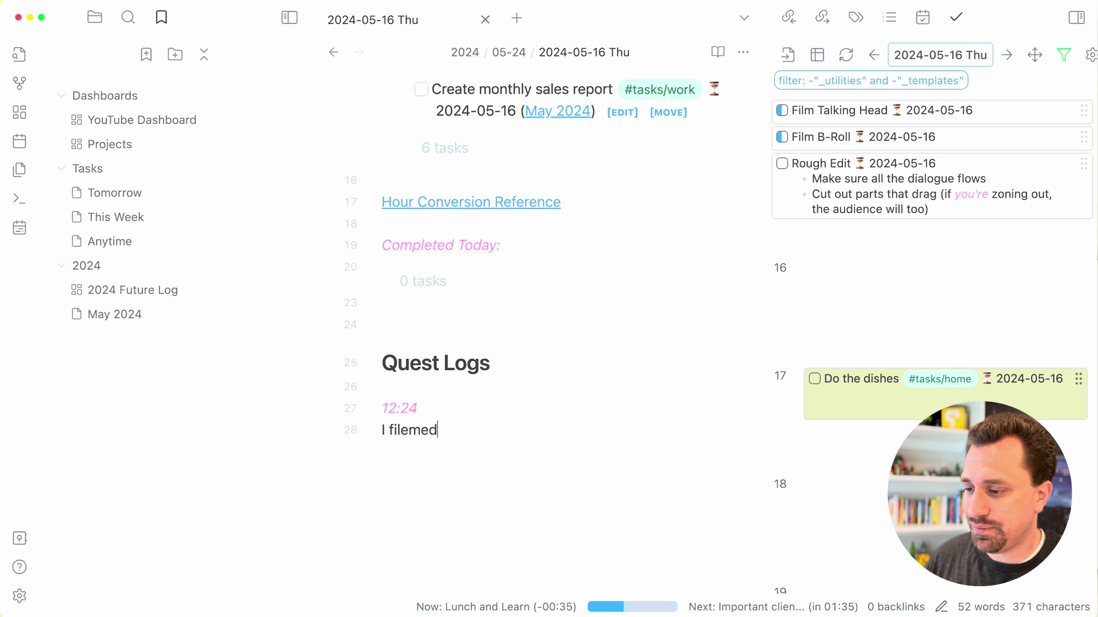
key(BackSpace)
key(BackSpace)
key(BackSpace)
key(BackSpace)
text(med my produc)
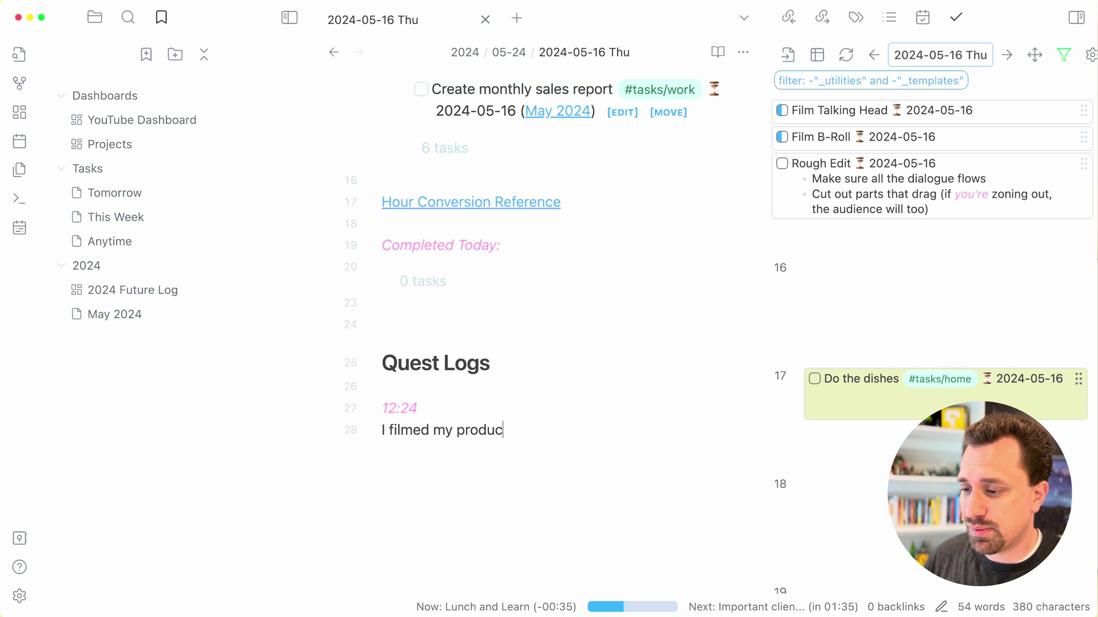
text(tivity system video)
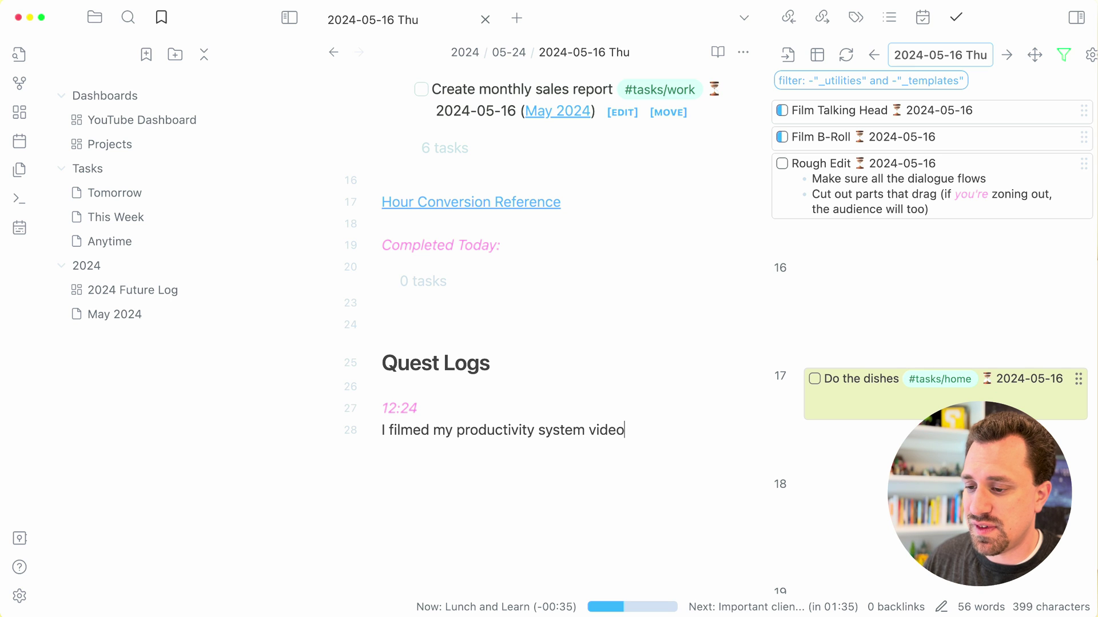
key(Return)
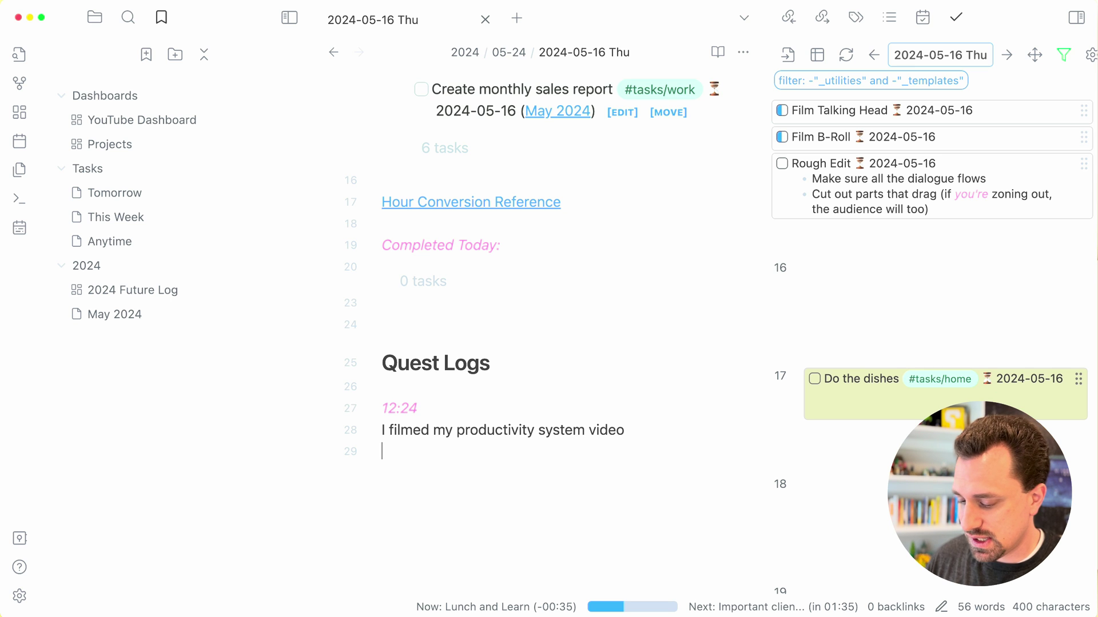
text(**Time Spent:*)
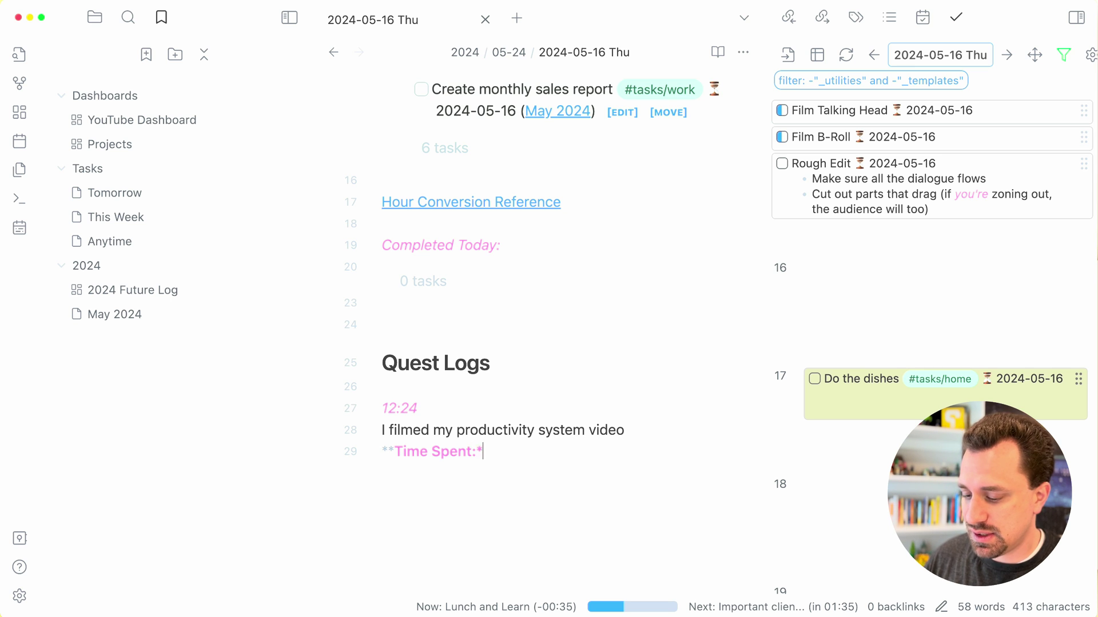
text(* 30m)
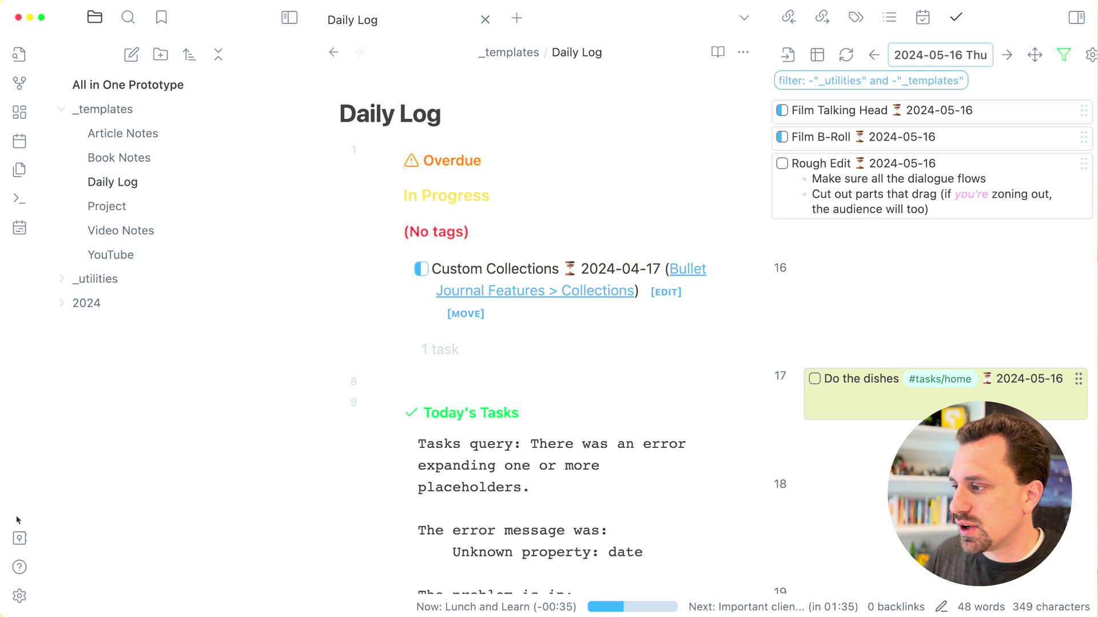
Open Settings to review the Daily notes options
click(20, 597)
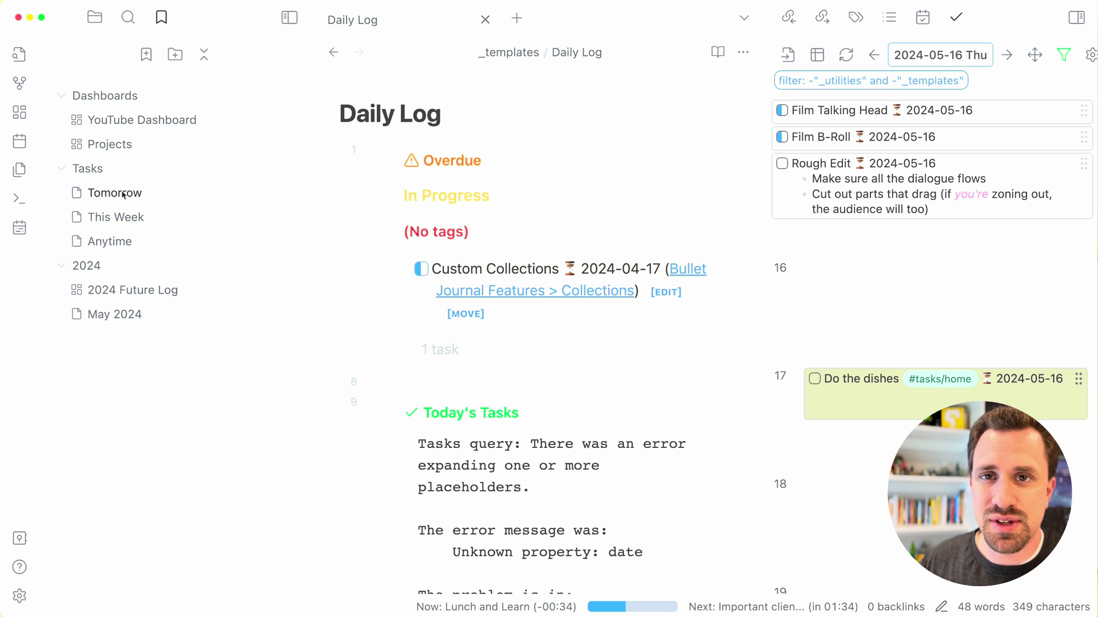
Review tomorrow's tasks and the This Week Weekly Review, then open the Anytime list of undated tasks
click(115, 194)
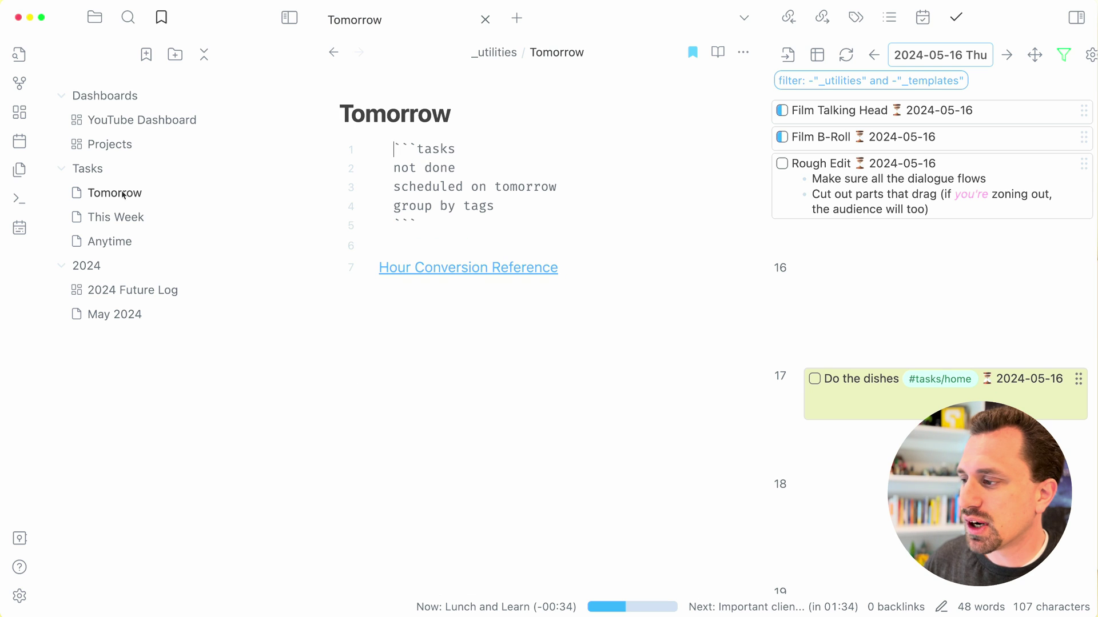
click(417, 250)
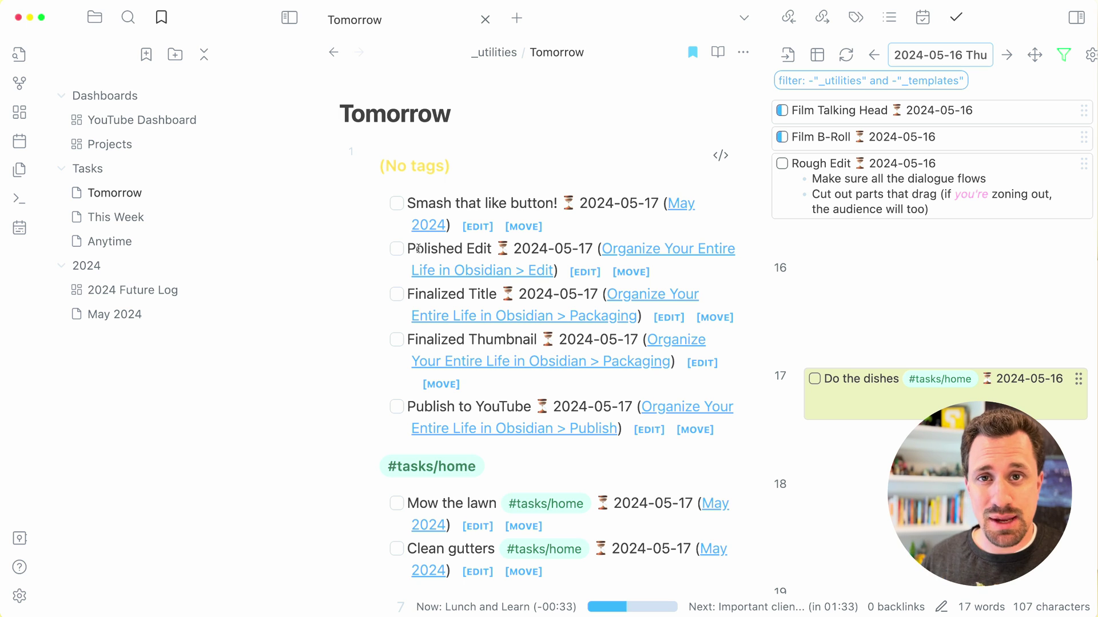
key(super+o)
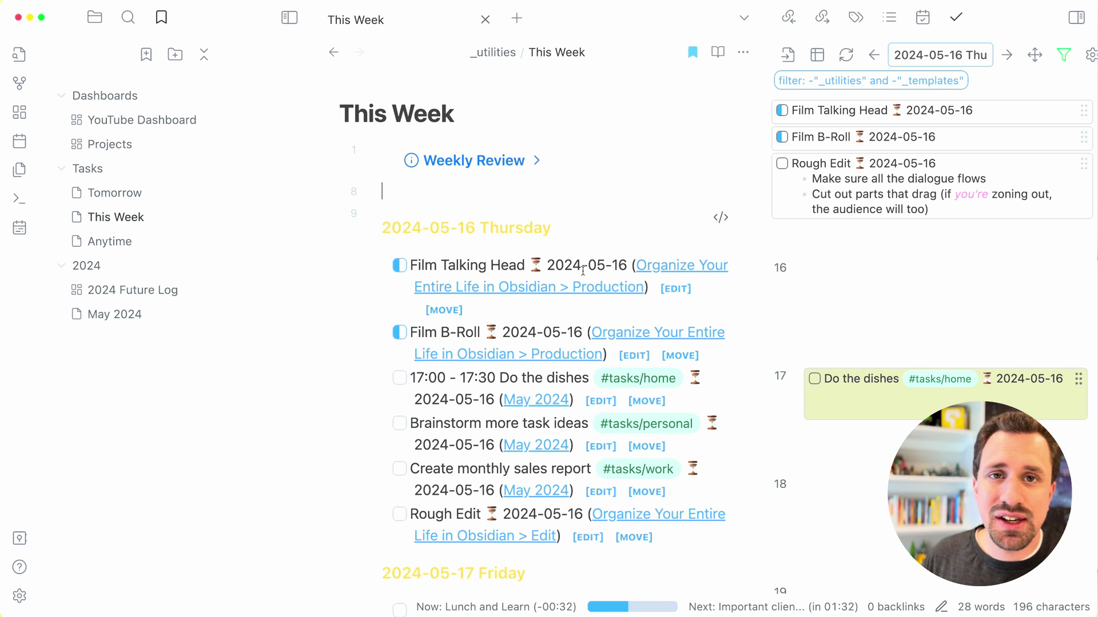
click(1075, 17)
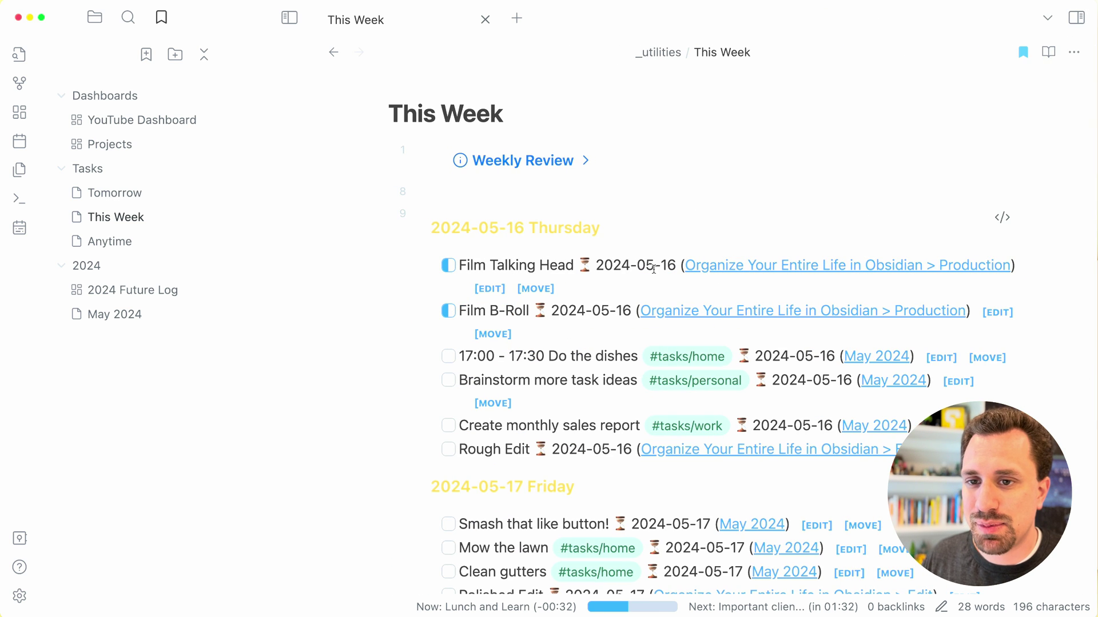
click(612, 170)
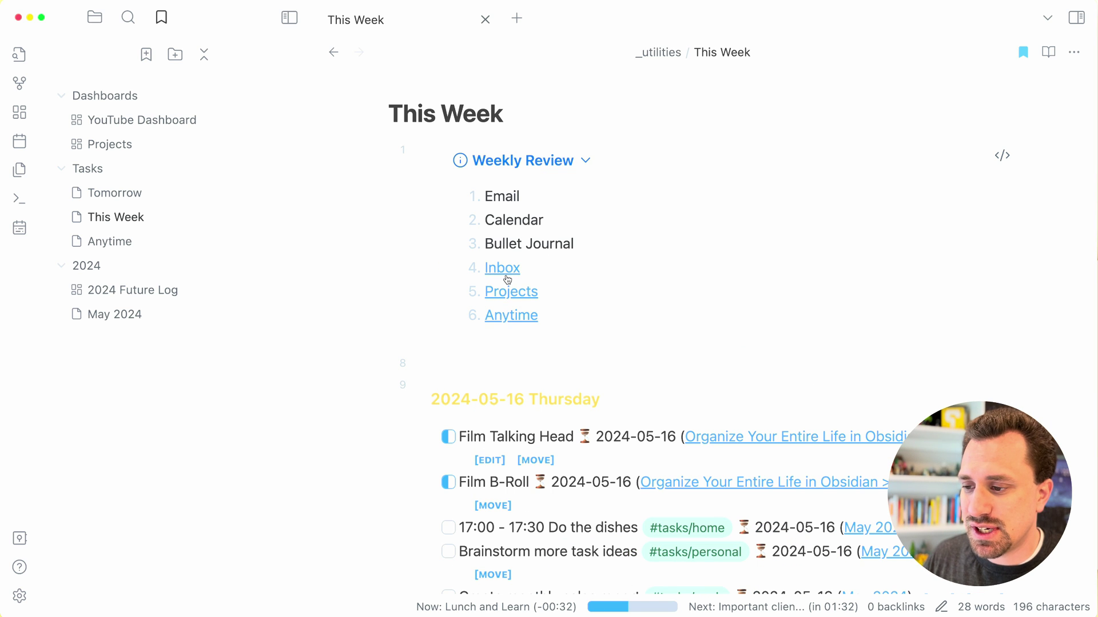
mouse_move(509, 313)
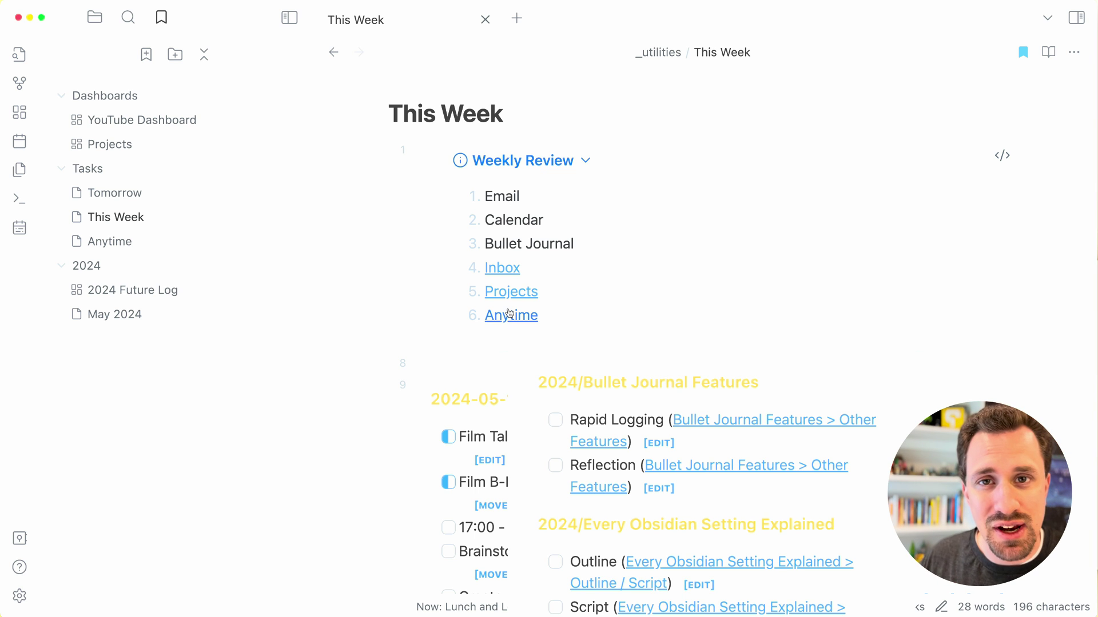
click(509, 314)
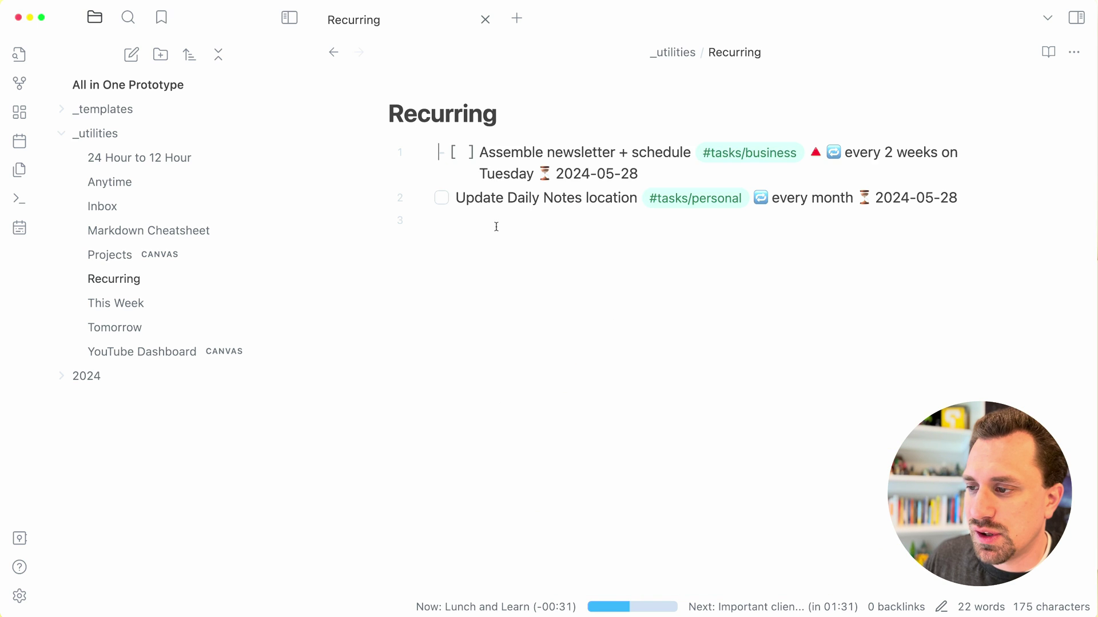
In Recurring, tick Update Daily Notes location so it reschedules to 2024-06-28, then open Inbox
click(497, 227)
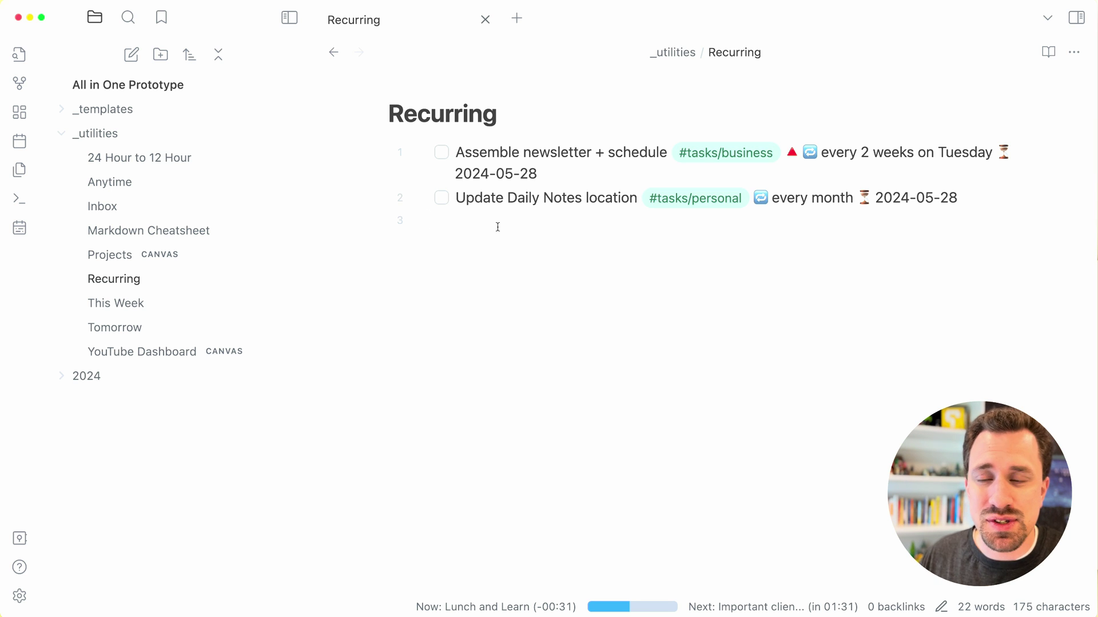
click(909, 129)
key(super+shift+t)
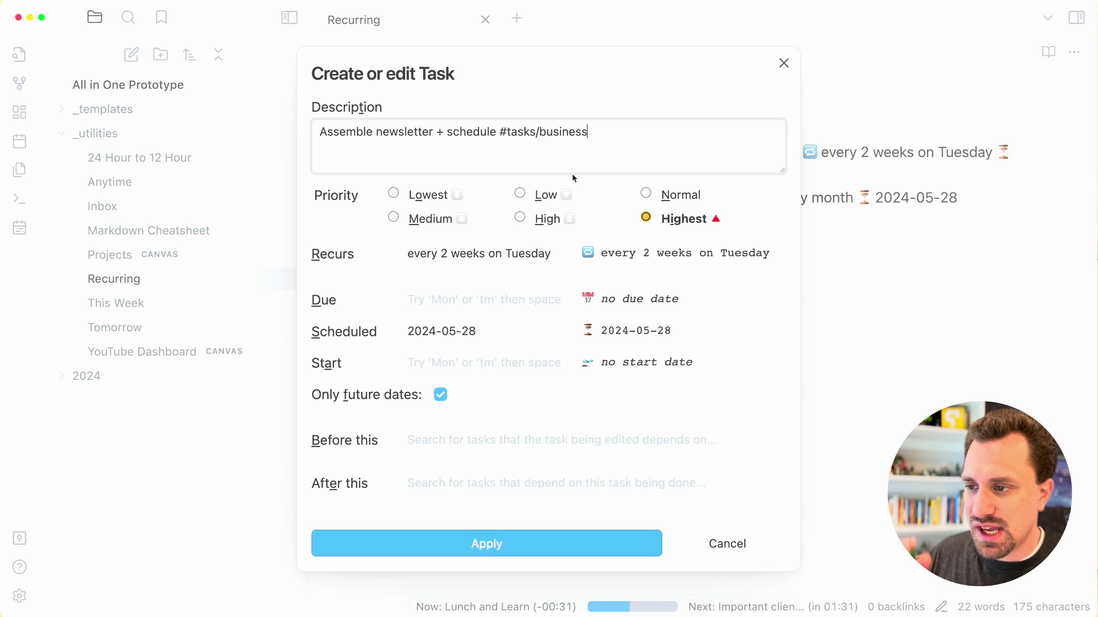
click(548, 254)
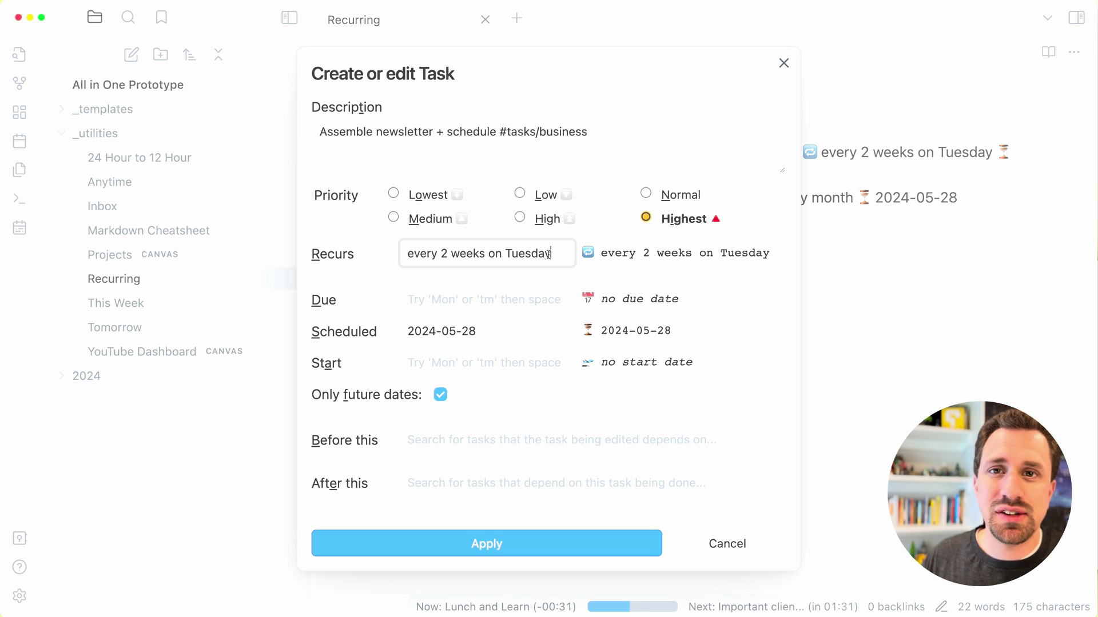
key(Return)
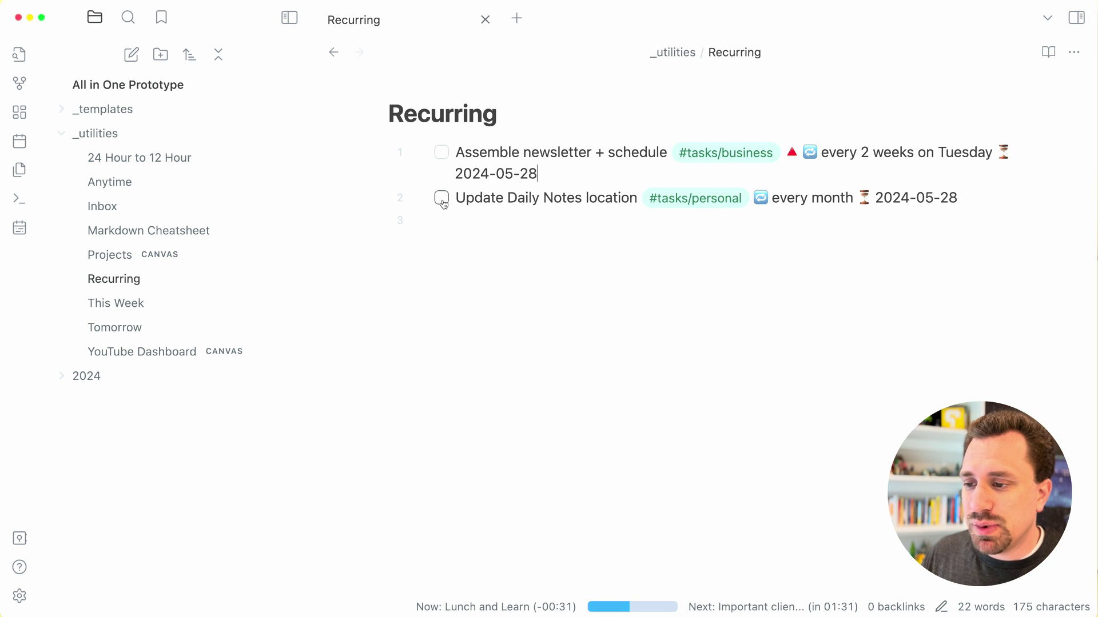
click(441, 198)
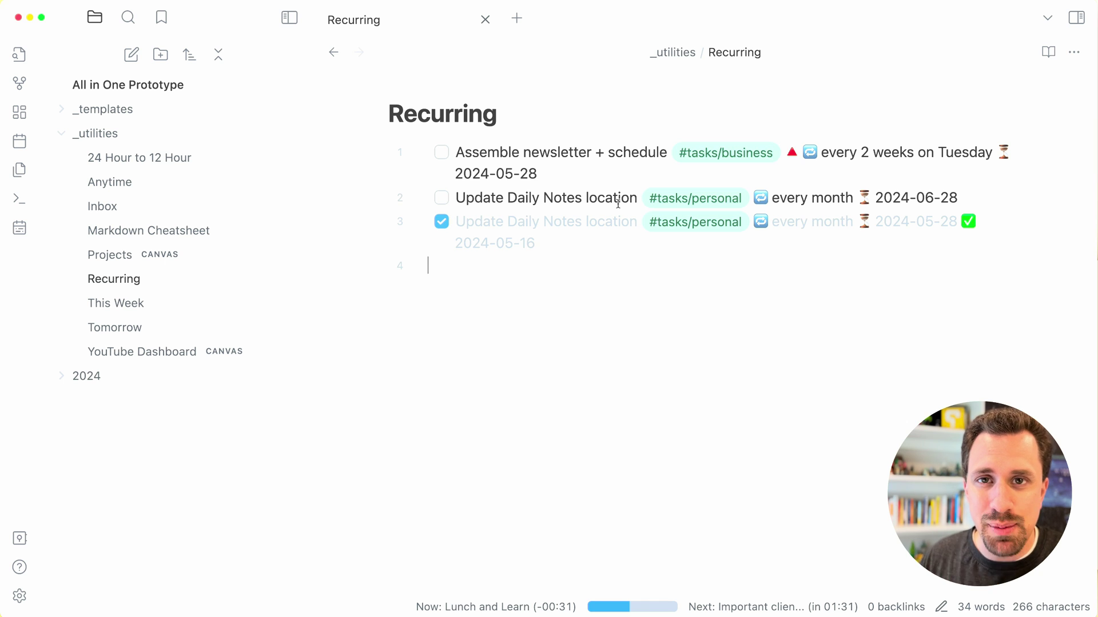
click(959, 198)
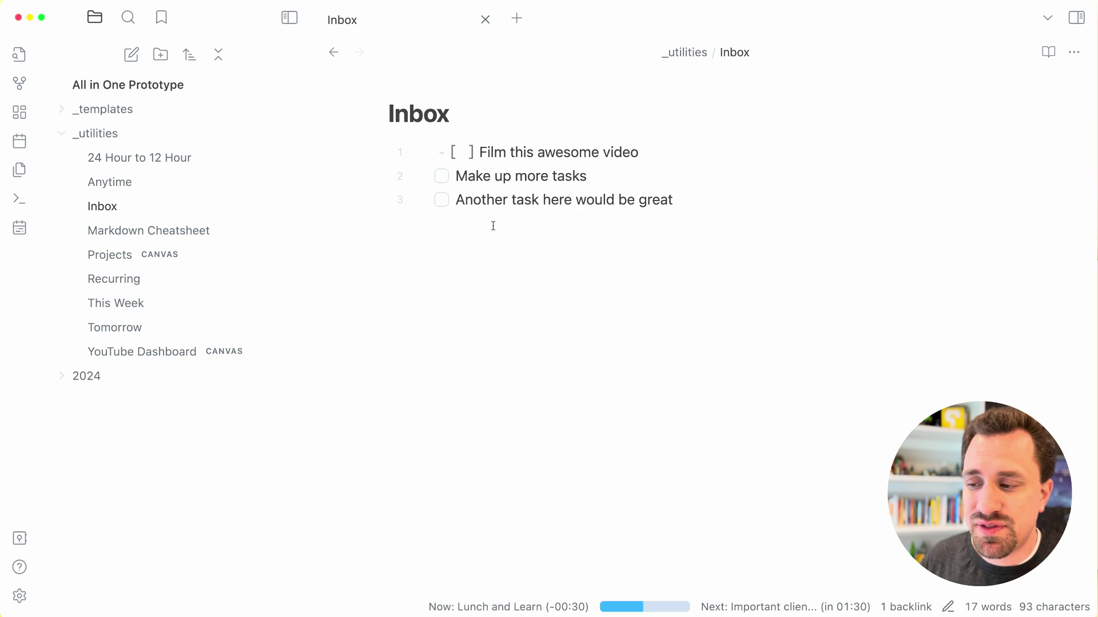
Show the Projects canvas centred on the Holding Tank (Website Redesign) and Active project cards
click(493, 225)
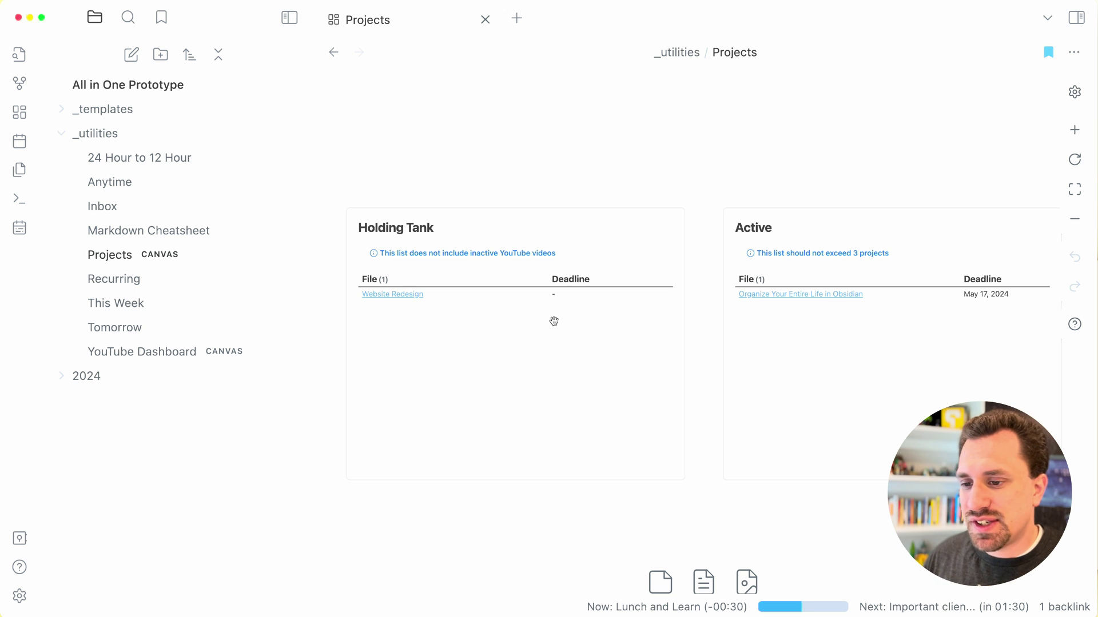
scroll(637, 329, down, 5)
scroll(637, 328, up, 5)
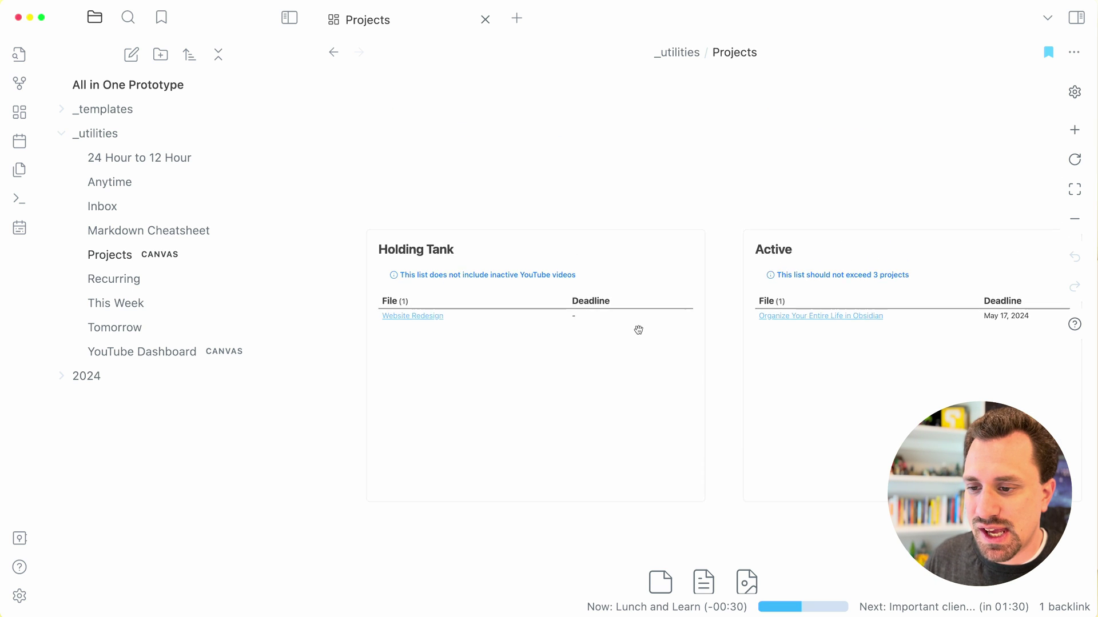
scroll(638, 329, right, 4)
scroll(639, 330, left, 3)
scroll(639, 331, down, 2)
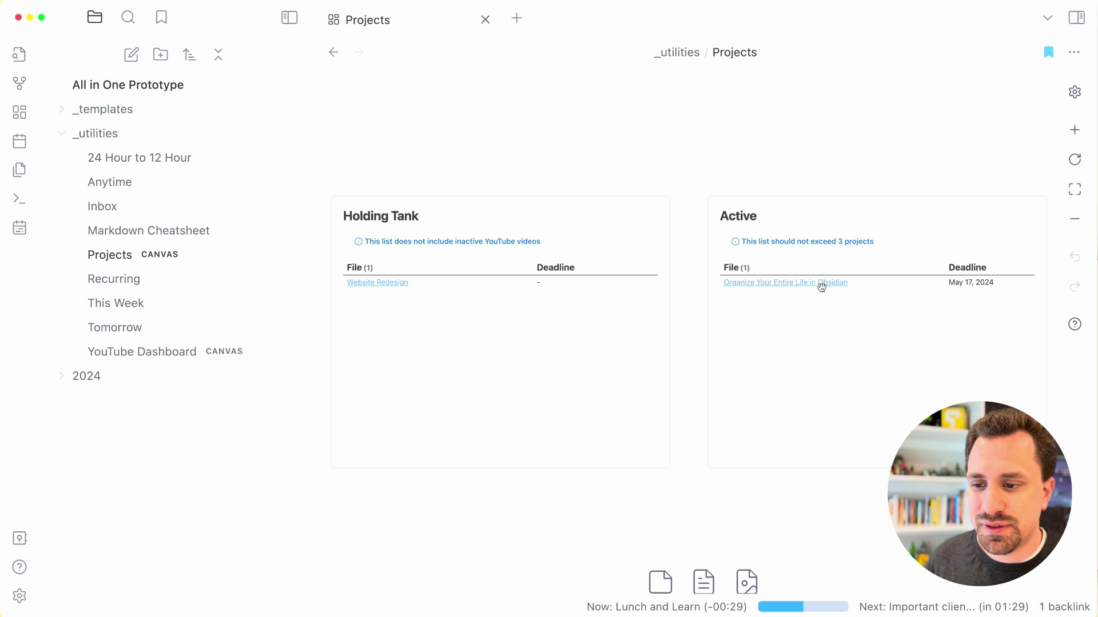
Open the 'Organize Your Entire Life in Obsidian' project note, then the YouTube Dashboard canvas
click(816, 284)
click(808, 283)
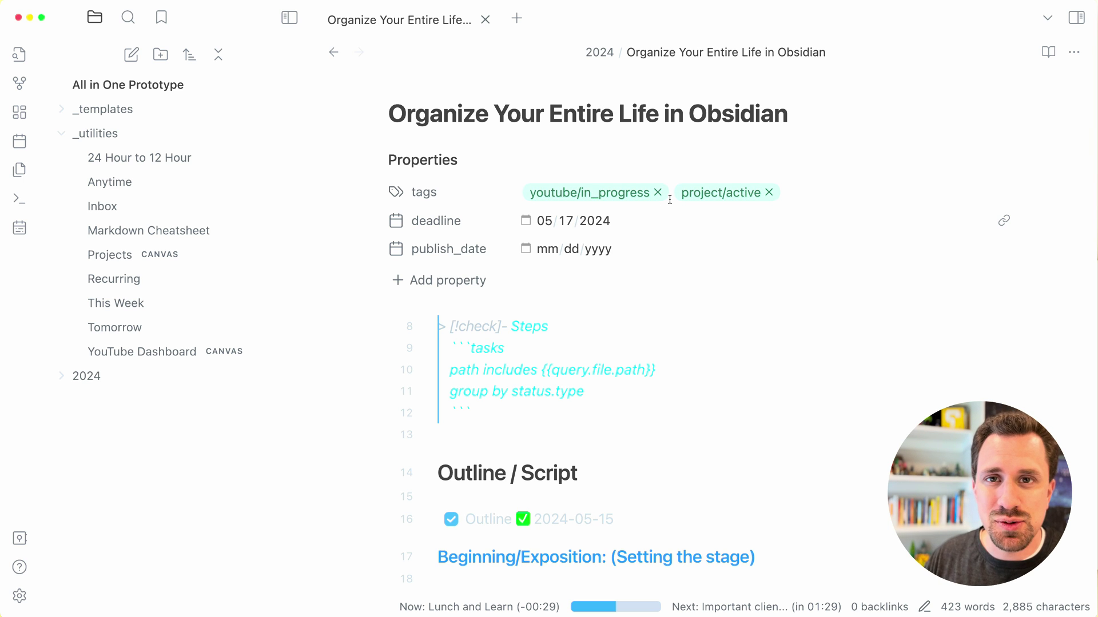
click(143, 351)
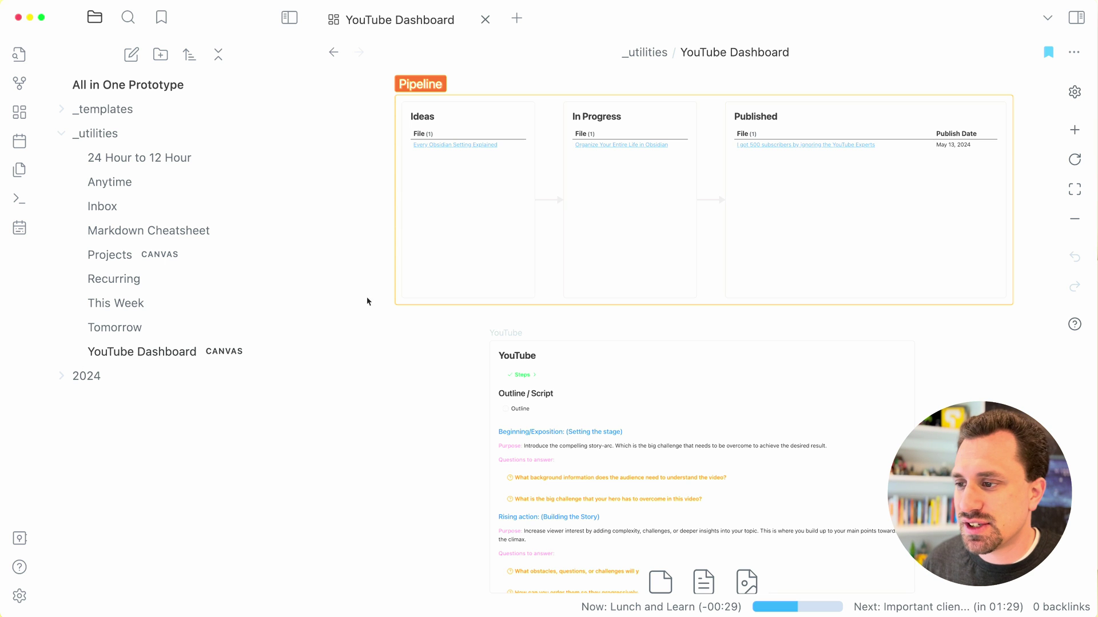
Create a new note titled 'New YouTube Idea'
scroll(706, 198, up, 5)
scroll(706, 201, down, 4)
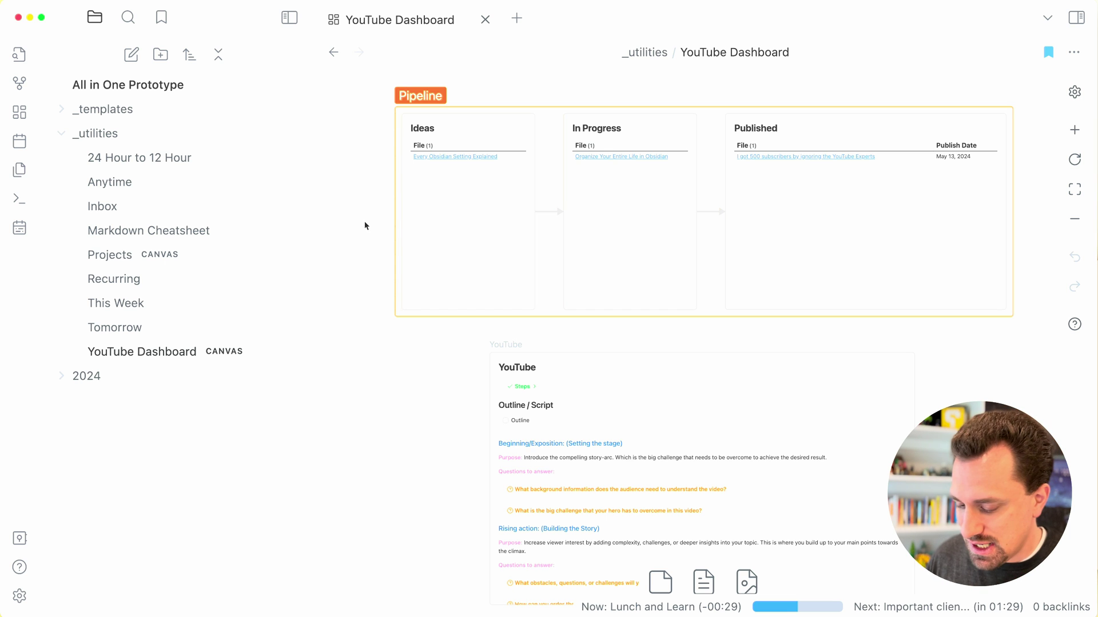
key(super+n)
text(New youTub)
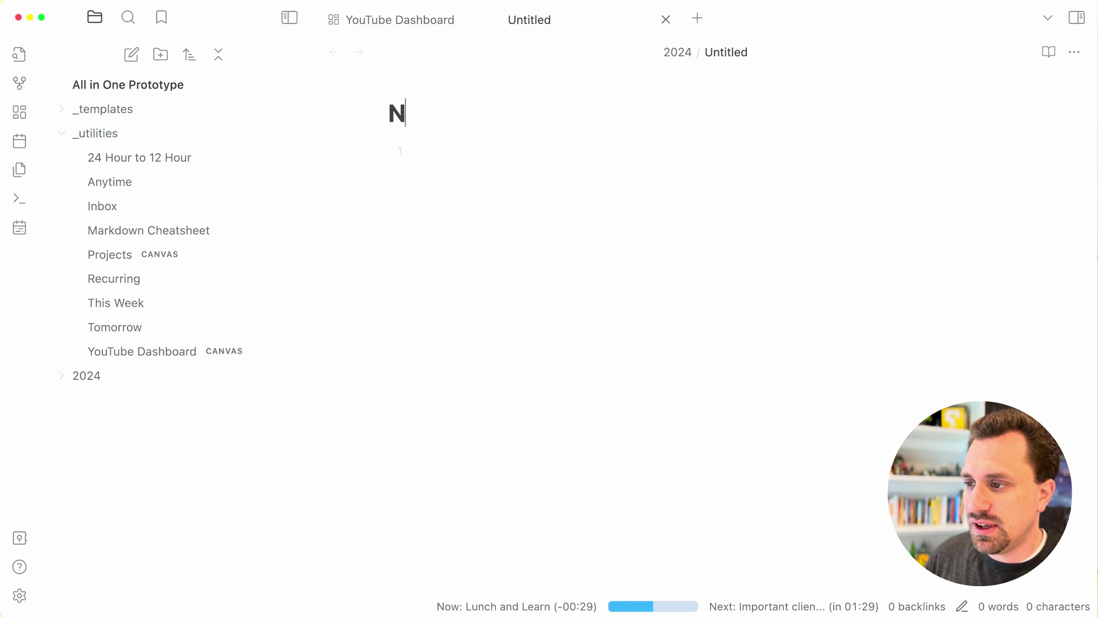
key(BackSpace)
key(BackSpace)
key(BackSpace)
key(BackSpace)
key(BackSpace)
key(BackSpace)
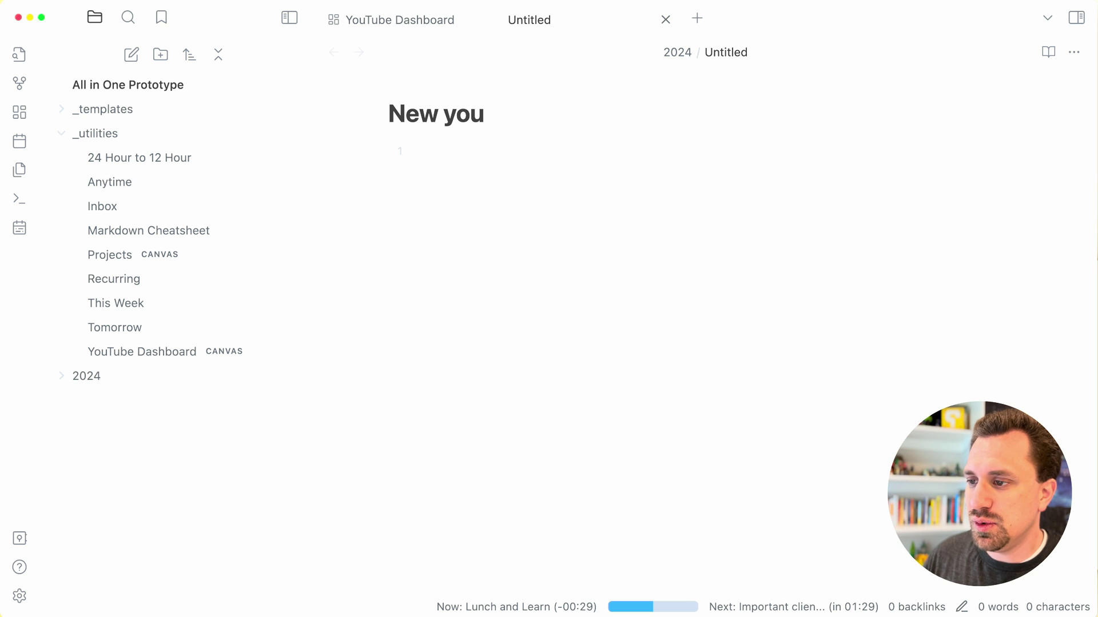
text(YouTube Idea)
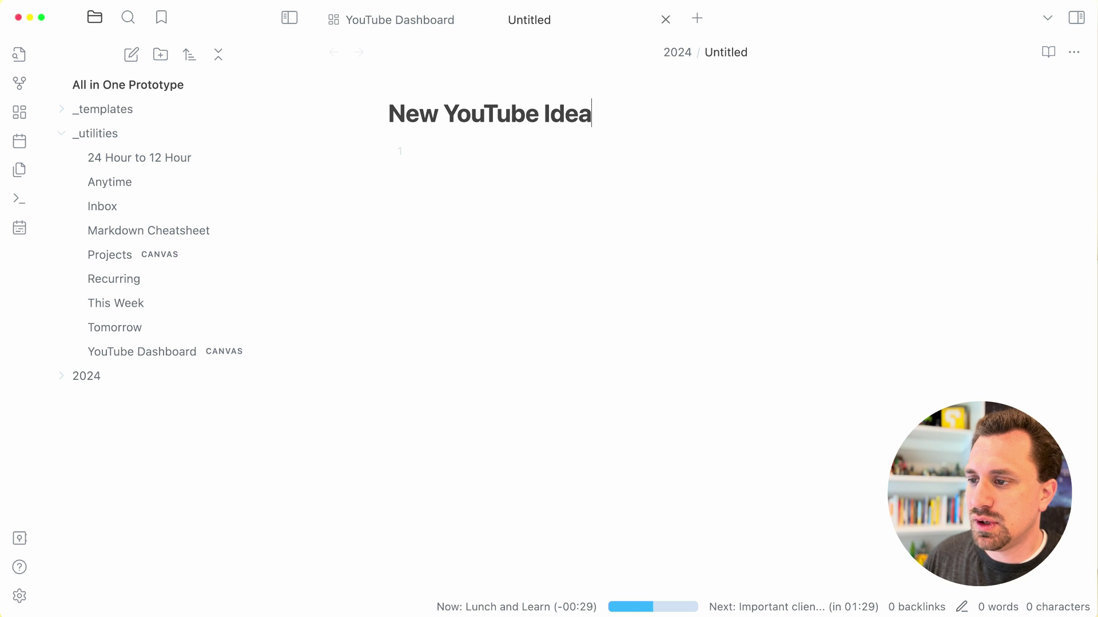
key(Return)
Fill the note from the YouTube template so it appears in the dashboard's Ideas column
key(alt+e)
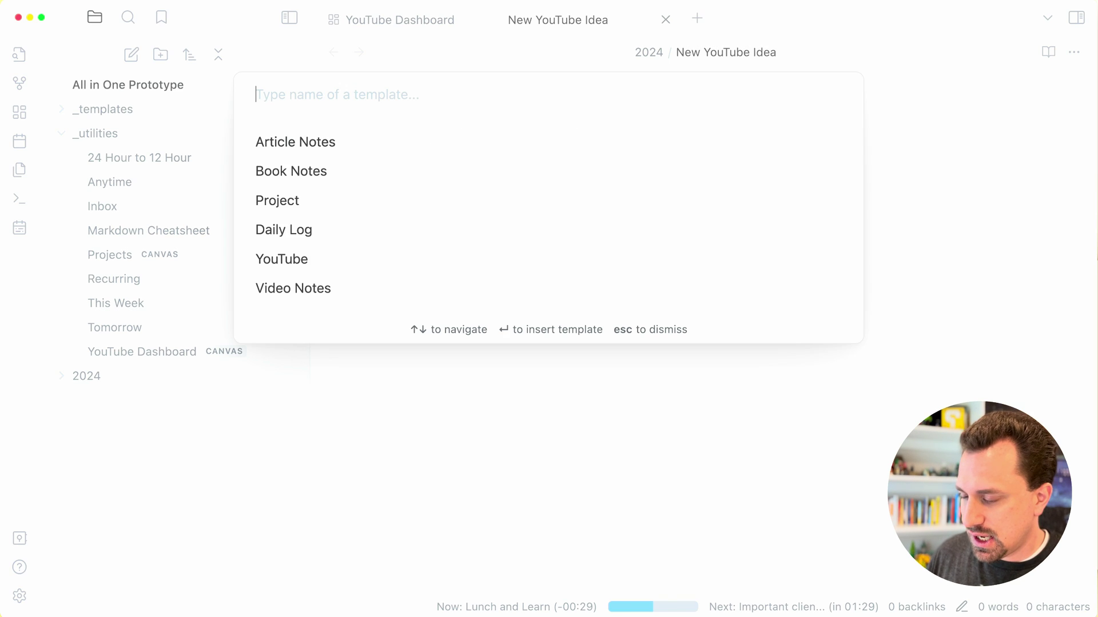
text(you)
key(Return)
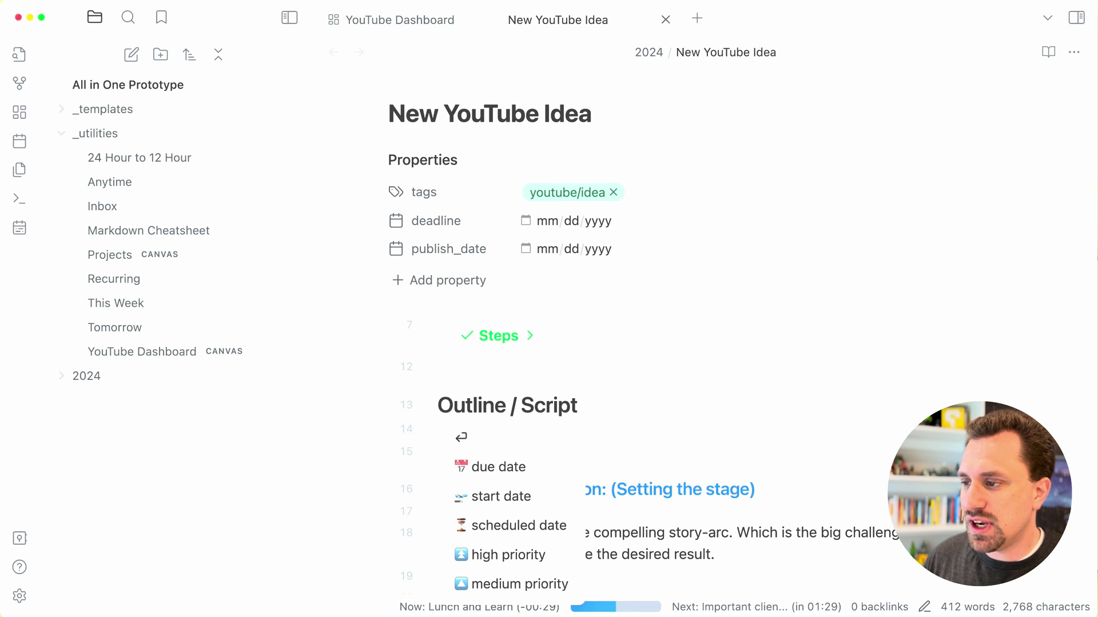
key(ctrl+Tab)
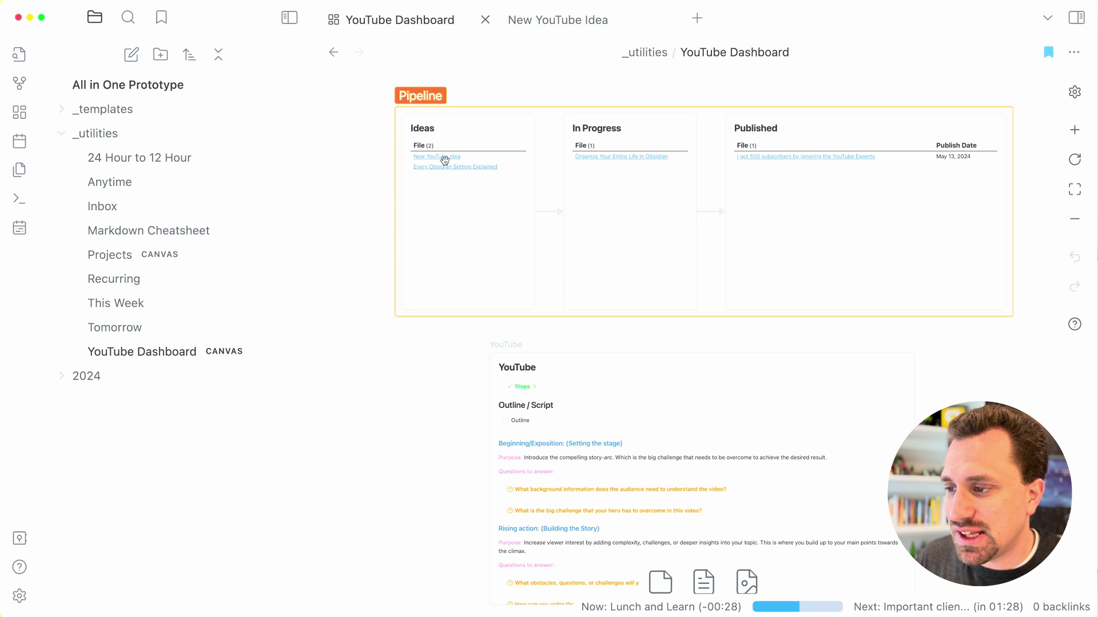
Expand the 2024 folder and create an empty note there titled 'New idea'
click(558, 19)
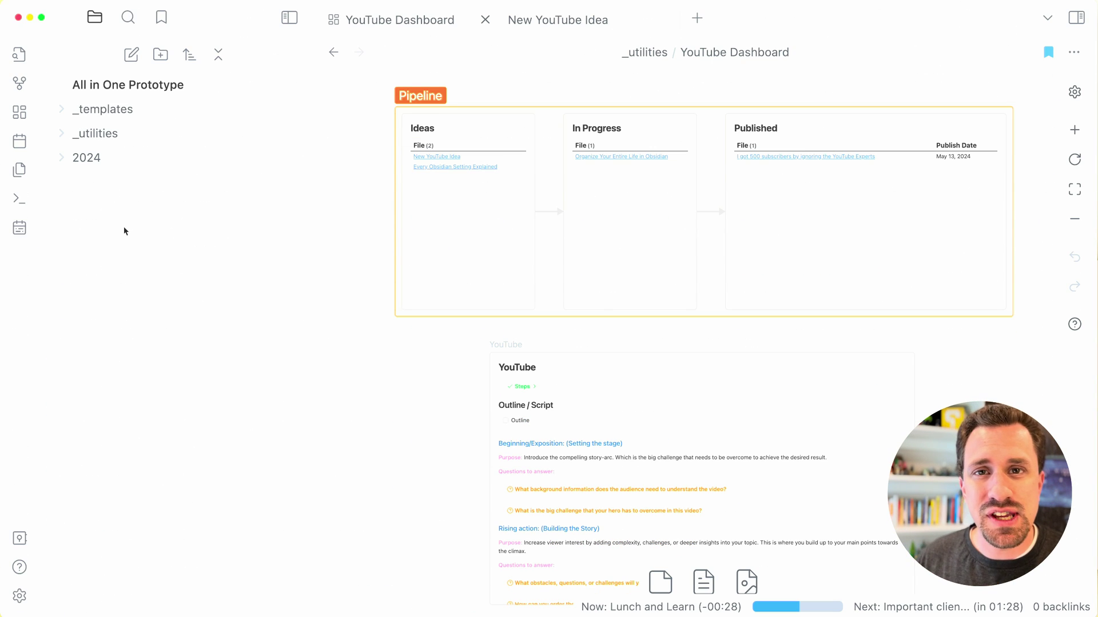
click(62, 159)
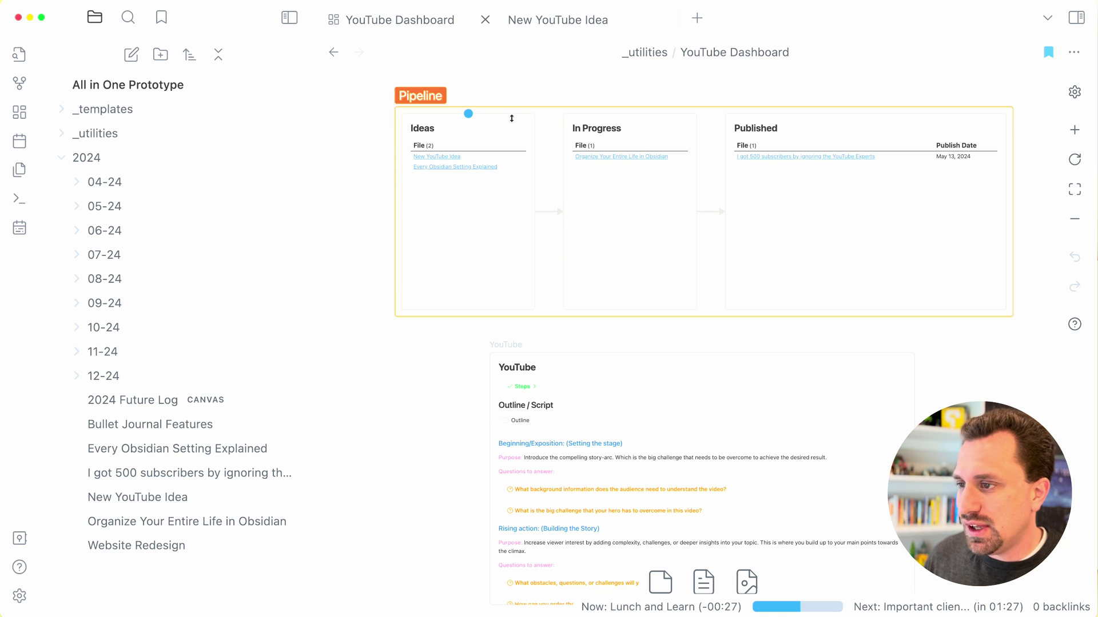
key(super+n)
text(New idea)
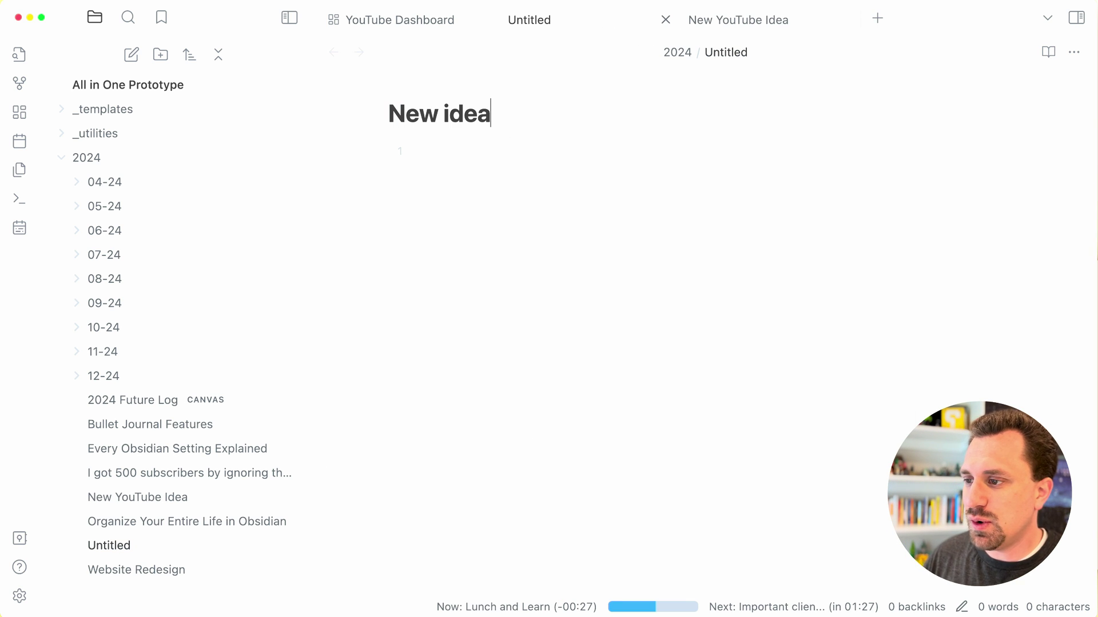
key(Return)
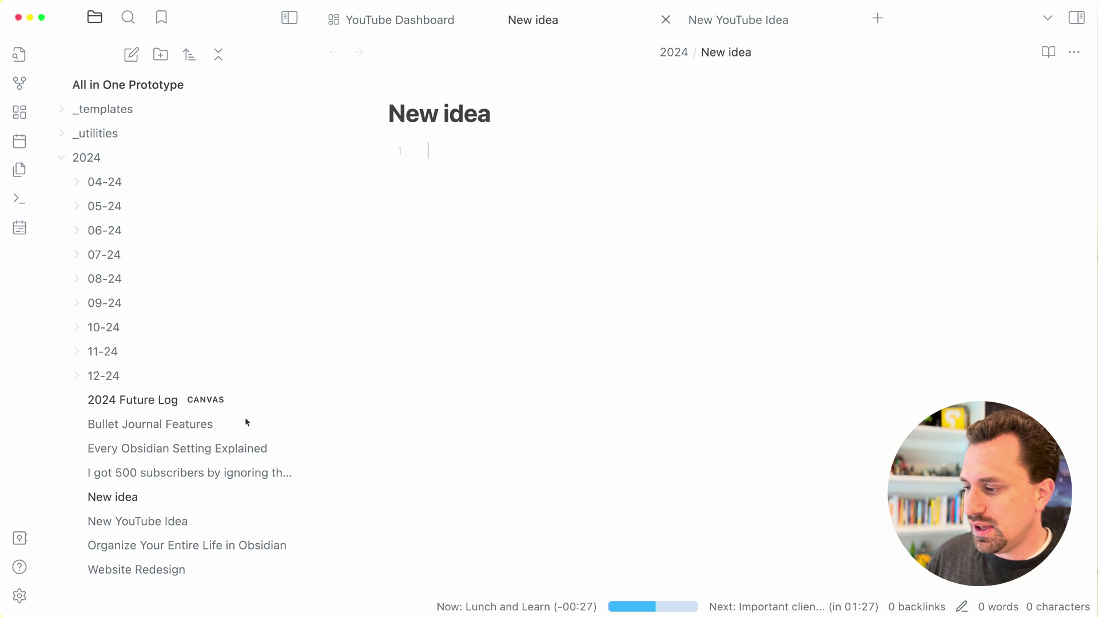